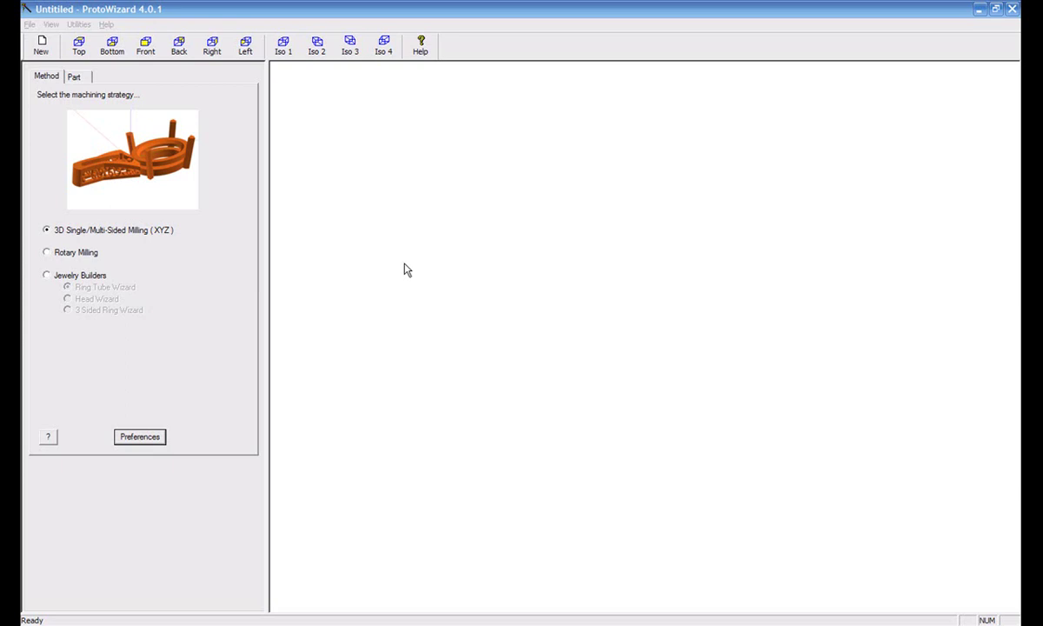
Choose Jewelry Builders > Head Wizard as the machining strategy, then go to the Part settings.
left_click(49, 275)
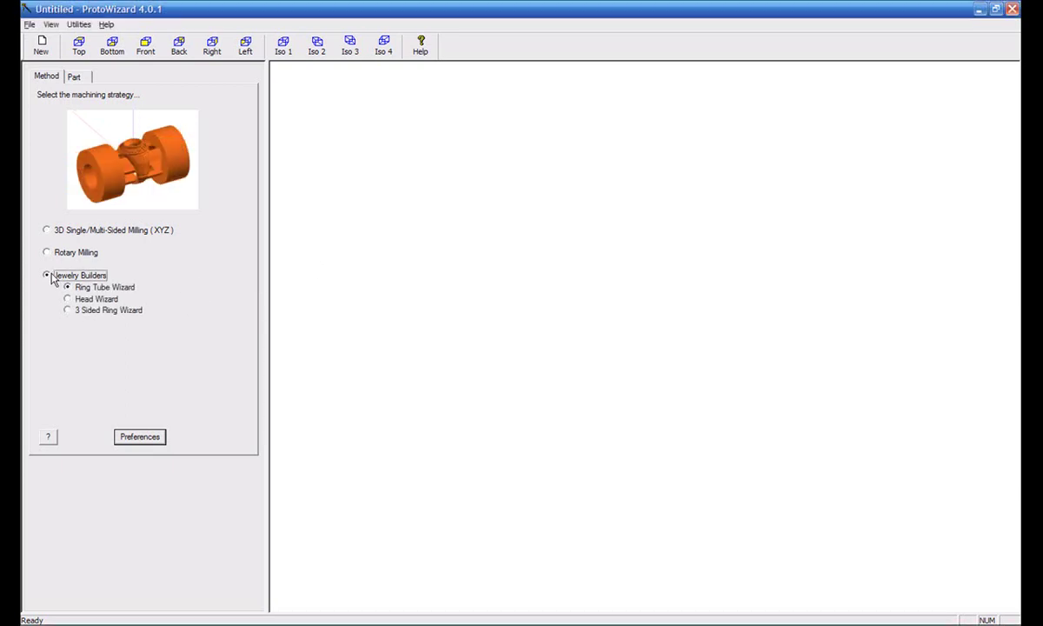
left_click(87, 299)
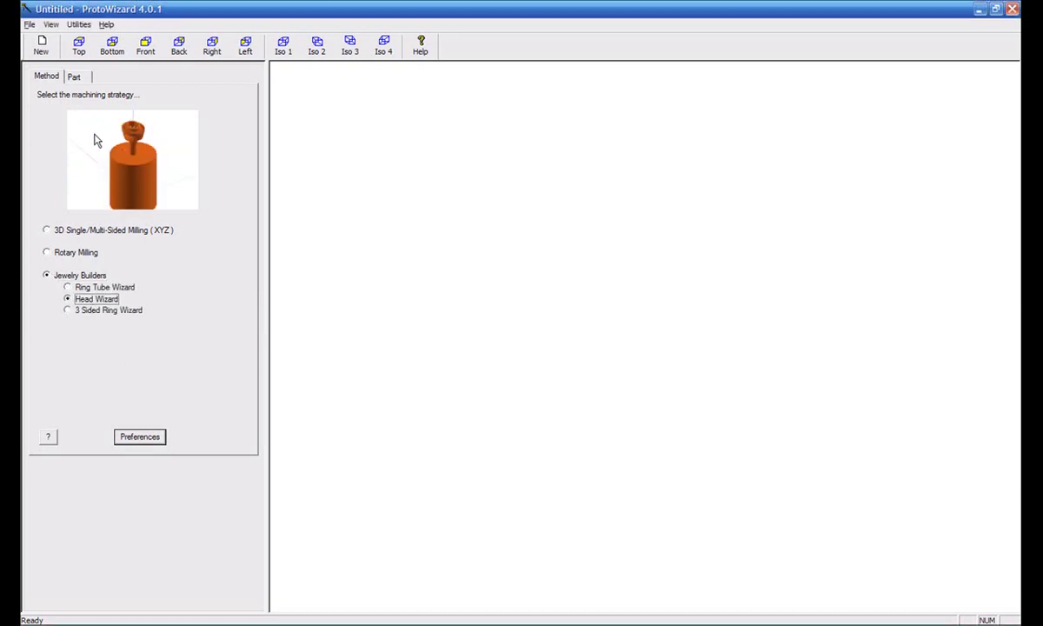
left_click(75, 78)
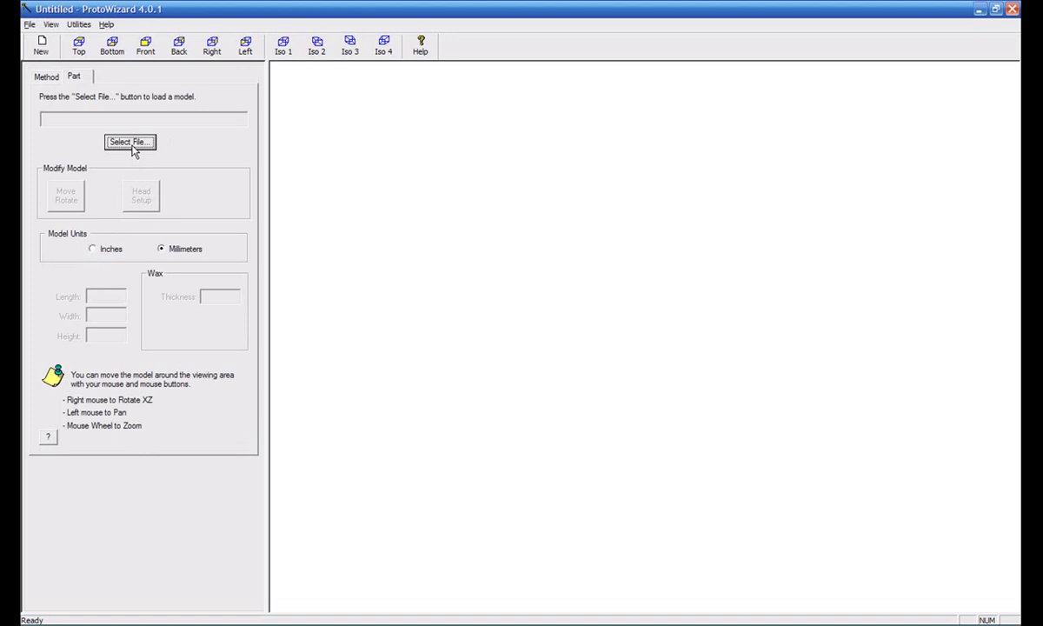
Load Head.stl and inspect it from the Top, Front and Iso 1 views.
left_click(130, 144)
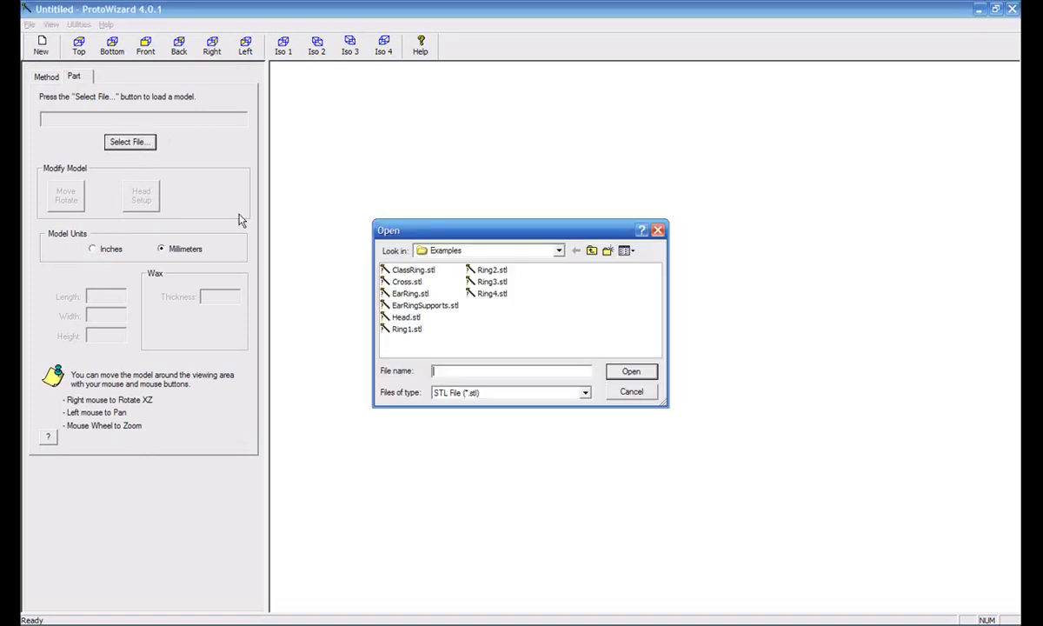
double_click(391, 298)
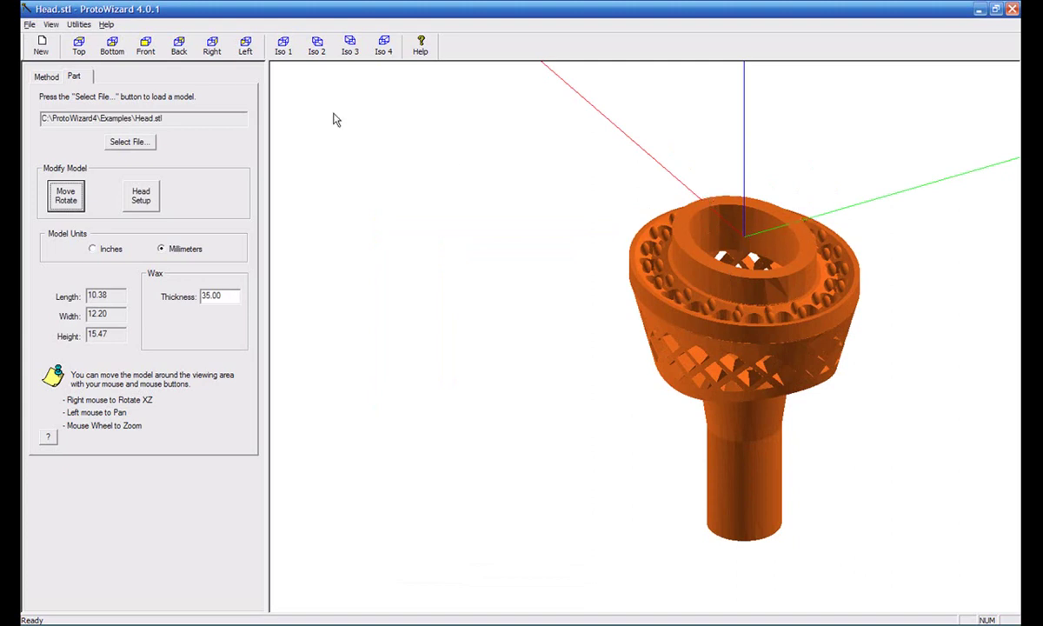
left_click(79, 45)
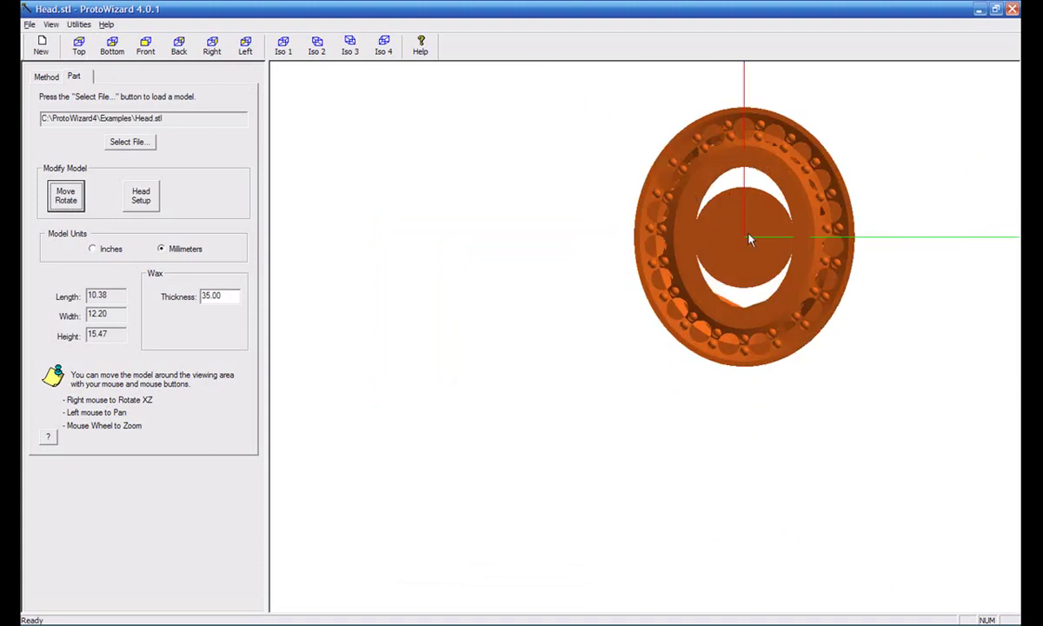
left_click(145, 46)
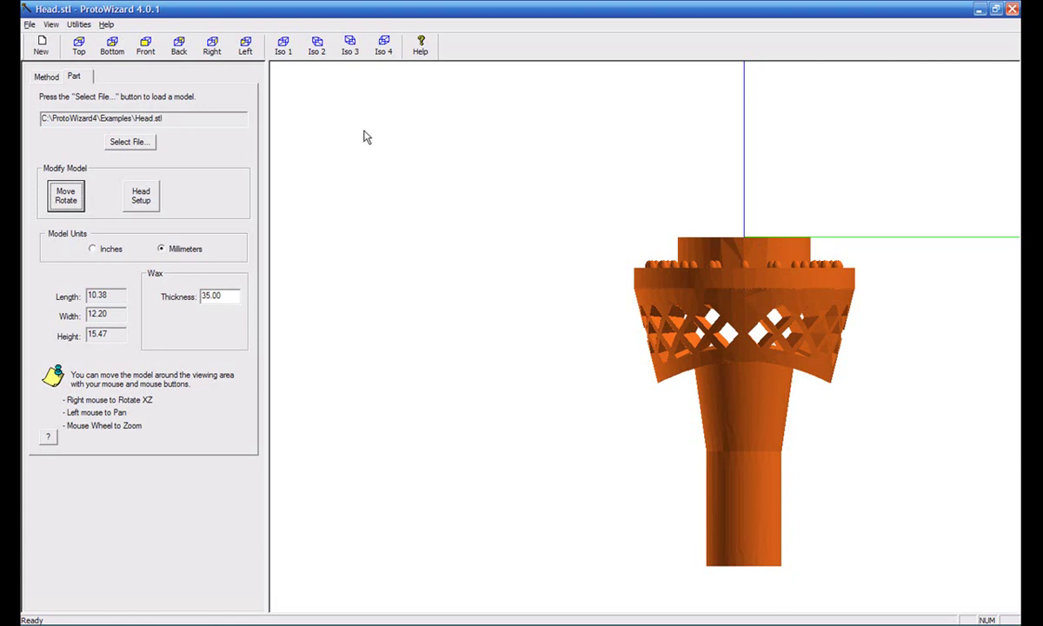
left_click(283, 45)
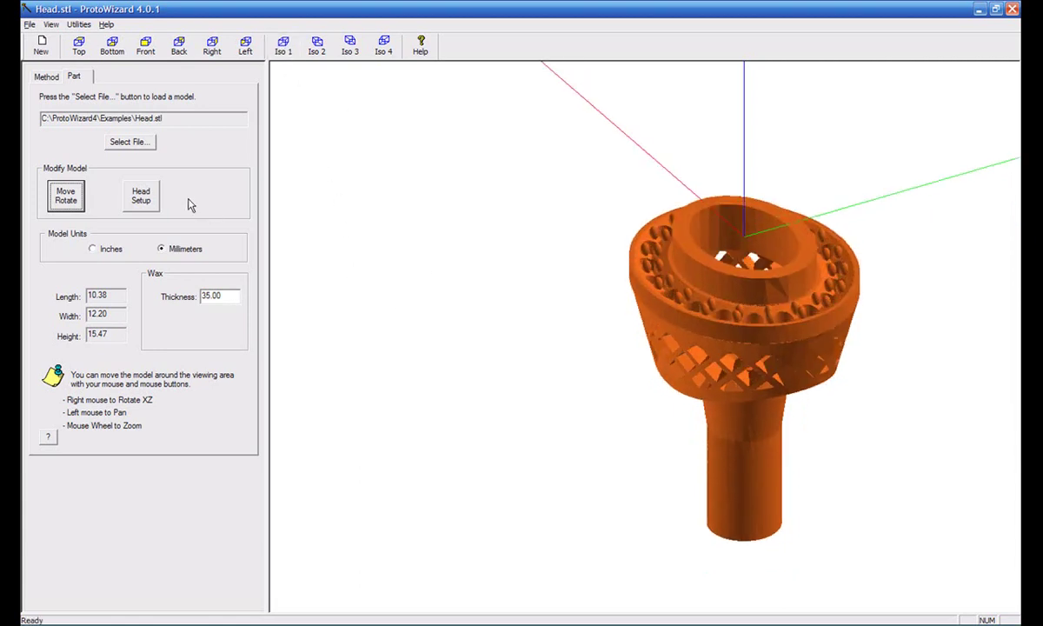
left_click(141, 199)
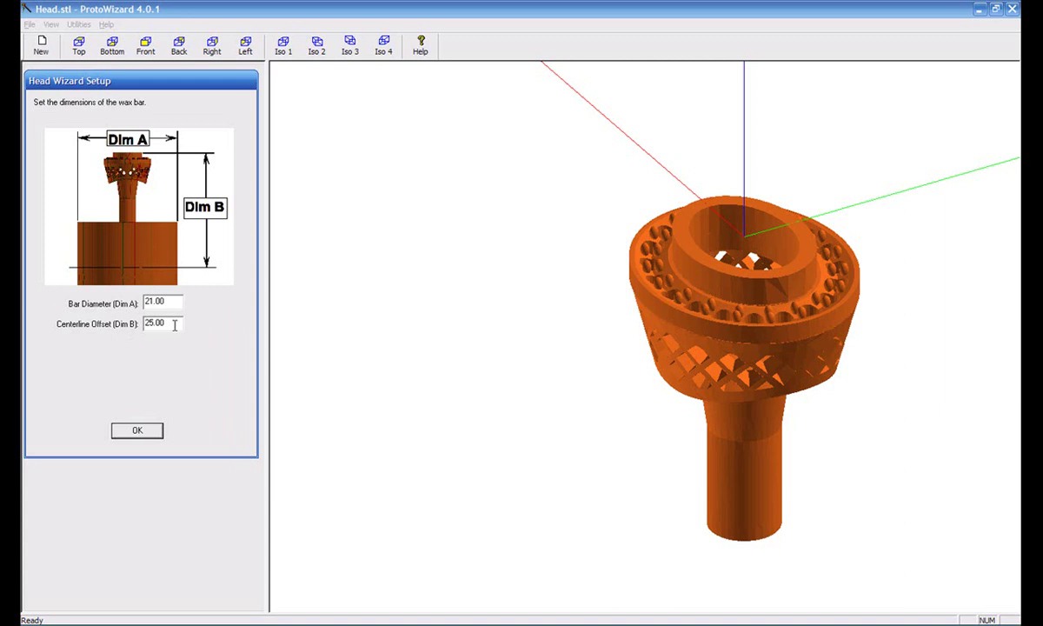
Confirm the Head Wizard Setup with 21.00 bar diameter and 25.00 centerline offset.
left_click(120, 431)
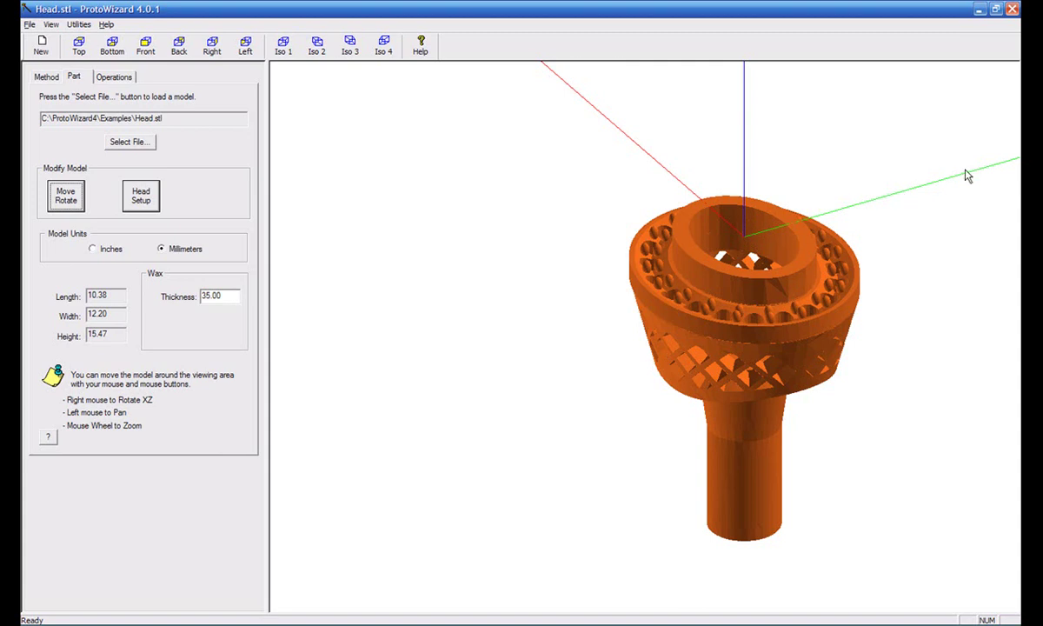
Start a rotary operation and assign it the 0.005" 15° tapered mill.
left_click(119, 77)
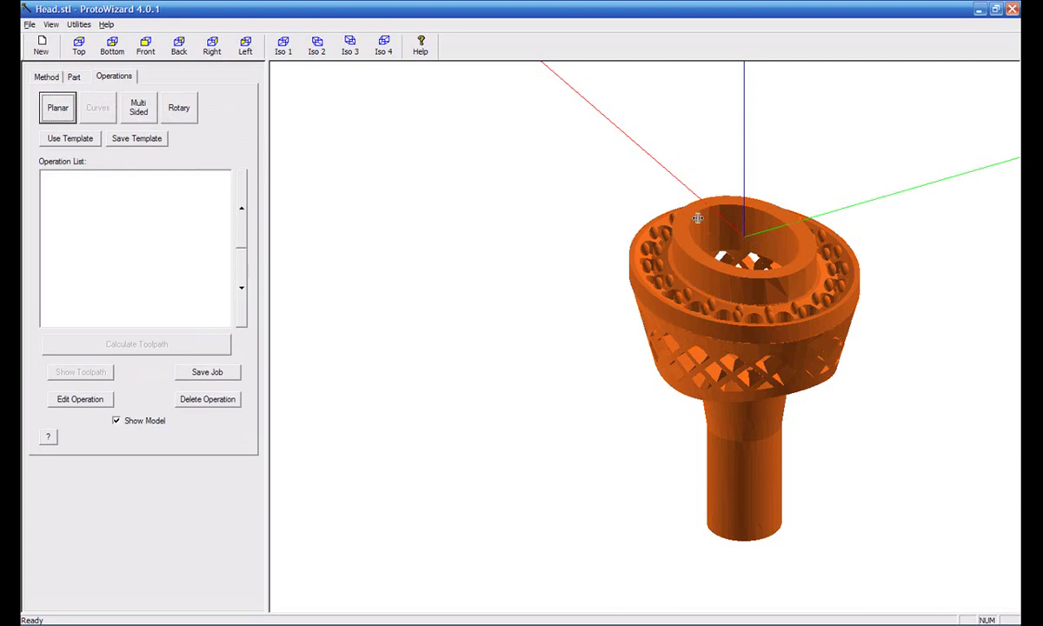
left_click(180, 112)
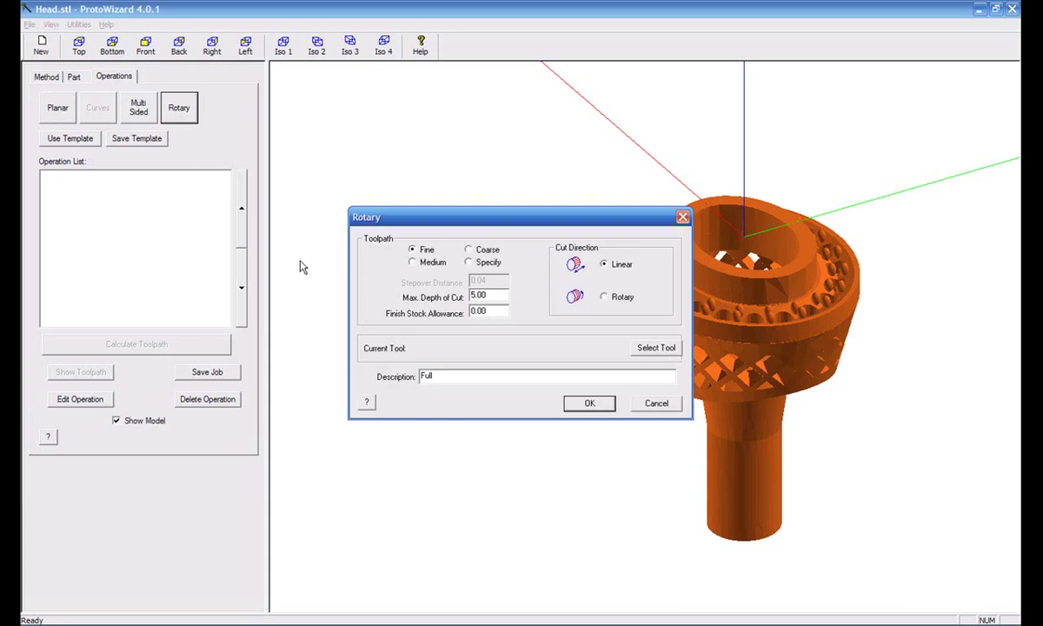
left_click(581, 406)
left_click(515, 337)
left_click(666, 349)
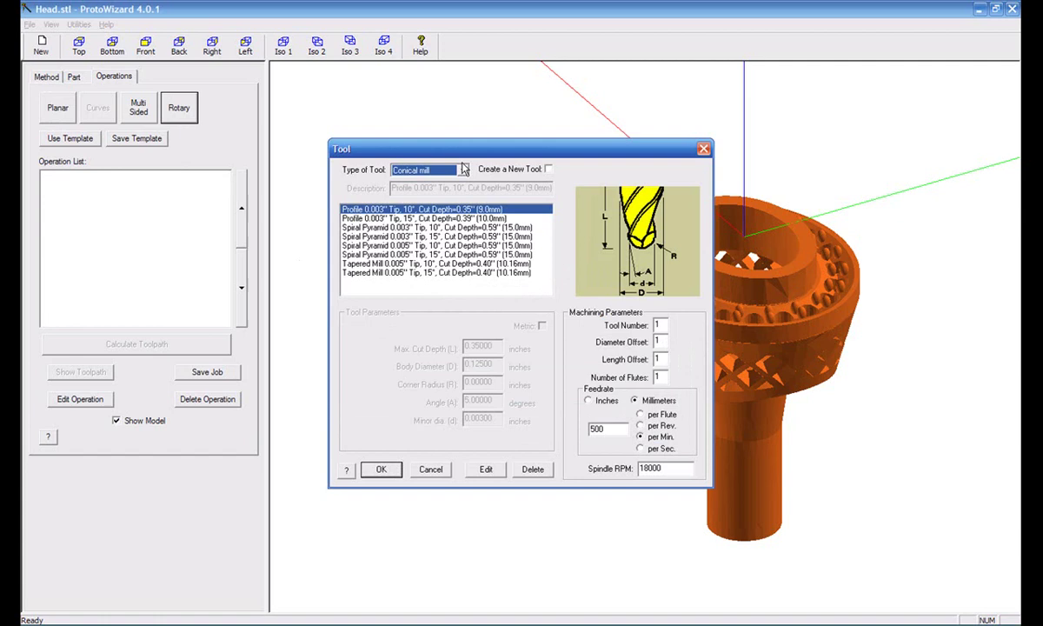
left_click(395, 273)
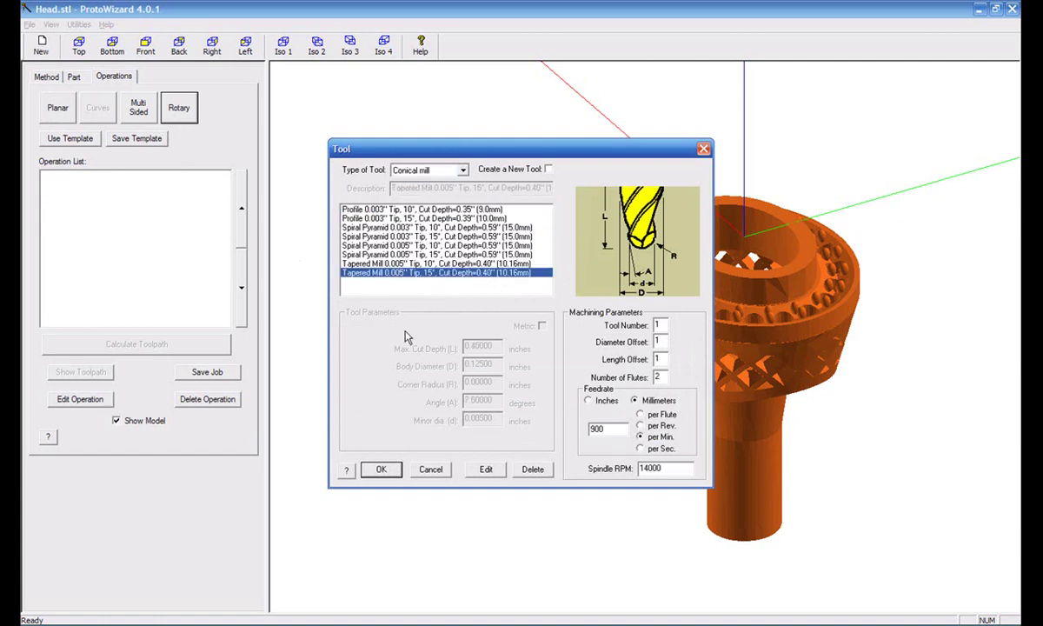
left_click(380, 469)
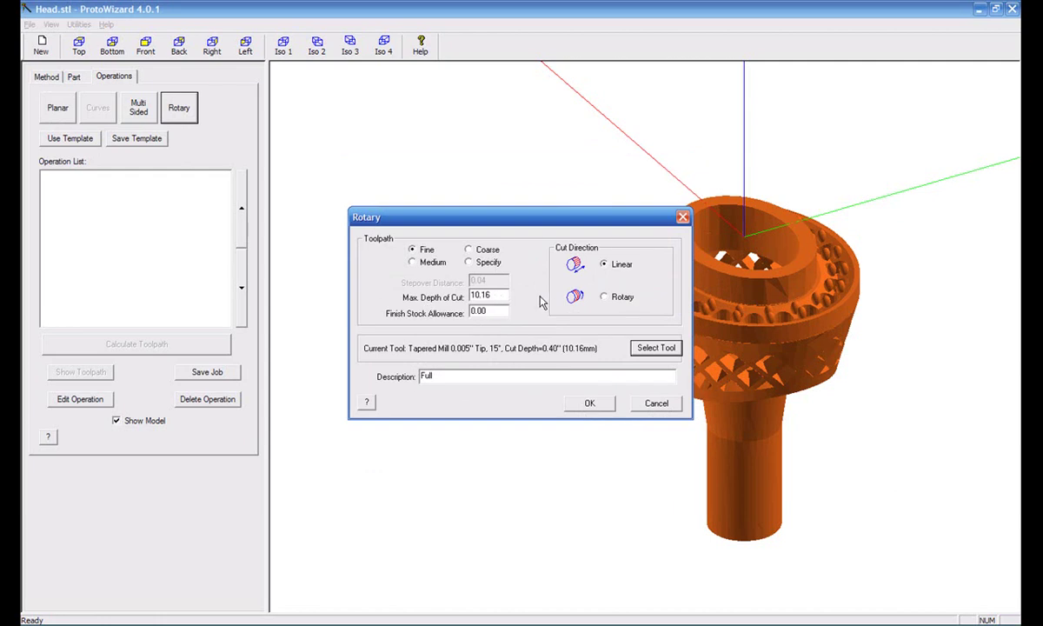
Set the maximum depth of cut to 5 and confirm the Full rotary operation.
left_click_drag(481, 295, 434, 297)
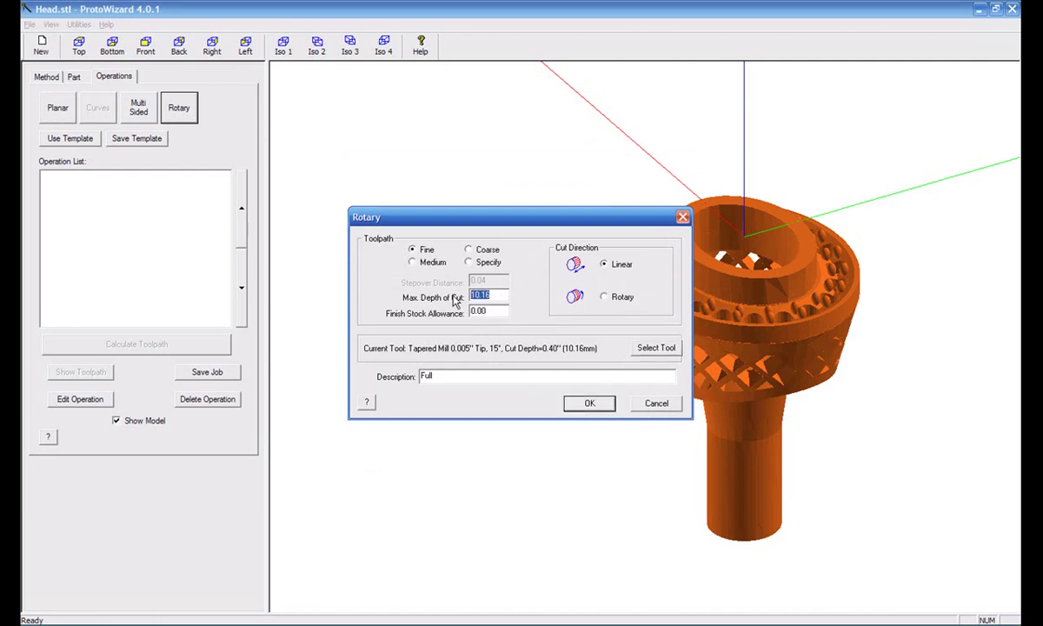
type("5")
left_click(590, 403)
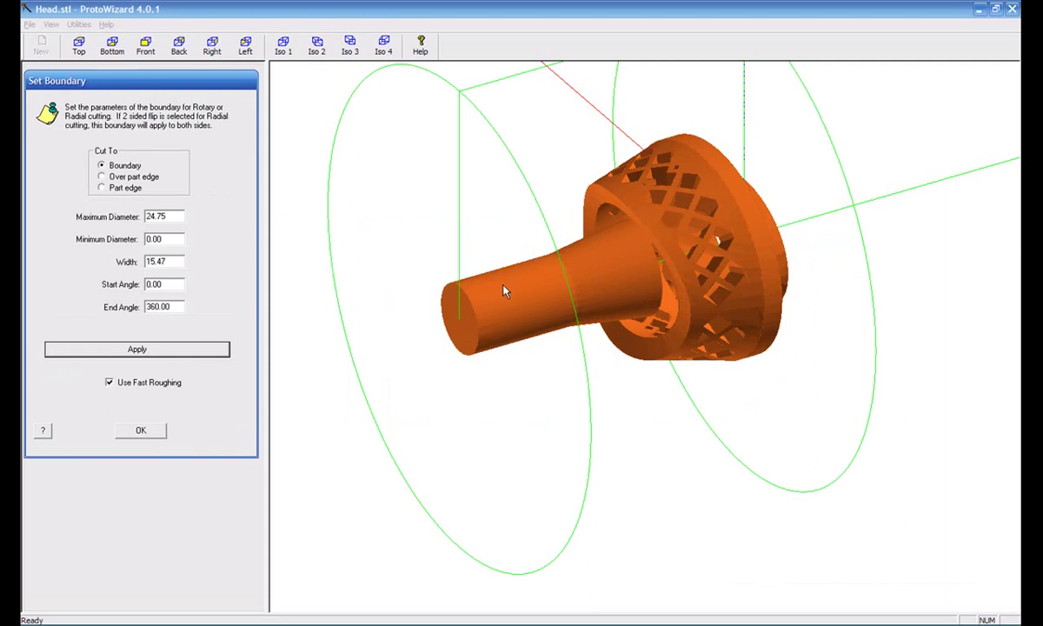
Orbit the part to inspect the rotary boundary circles from several angles.
mouse_move(600, 386)
left_mouse_down()
mouse_move(591, 446)
mouse_move(648, 396)
mouse_move(651, 377)
left_mouse_up()
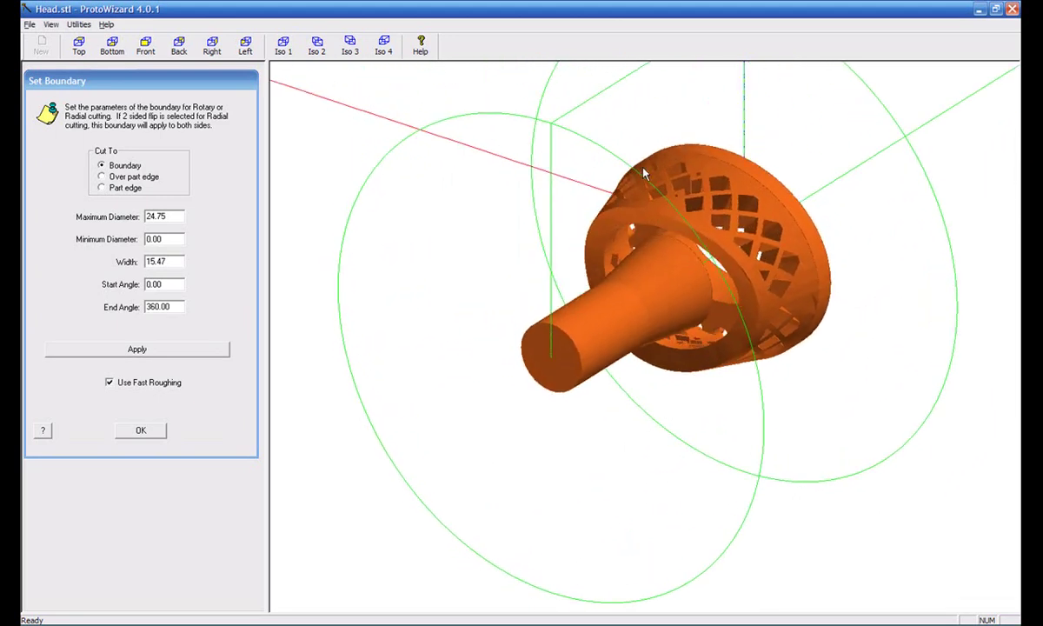
mouse_move(594, 300)
left_mouse_down()
mouse_move(922, 356)
mouse_move(771, 396)
mouse_move(782, 330)
mouse_move(801, 302)
mouse_move(903, 357)
mouse_move(905, 402)
left_mouse_up()
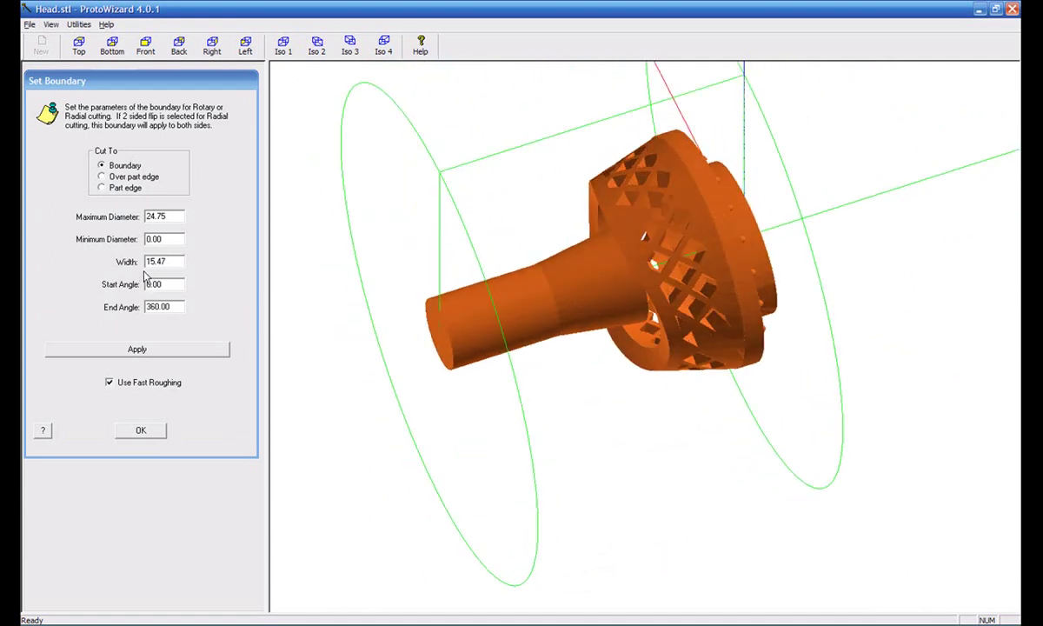
left_click_drag(443, 338, 517, 332)
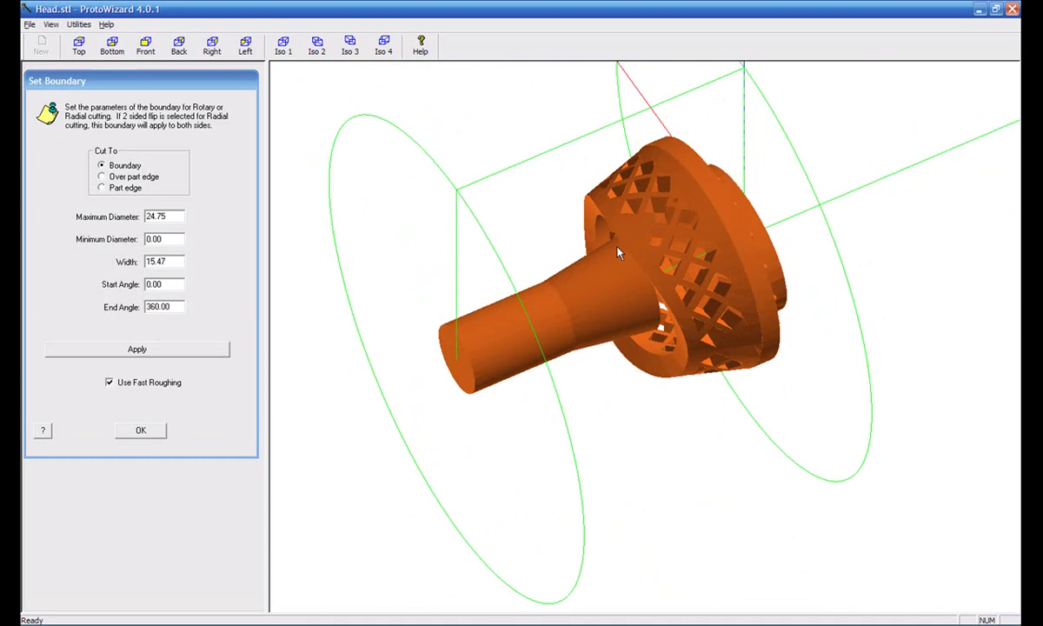
mouse_move(479, 298)
left_mouse_down()
mouse_move(520, 215)
mouse_move(568, 274)
mouse_move(610, 277)
mouse_move(474, 276)
mouse_move(477, 300)
mouse_move(488, 269)
mouse_move(514, 297)
left_mouse_up()
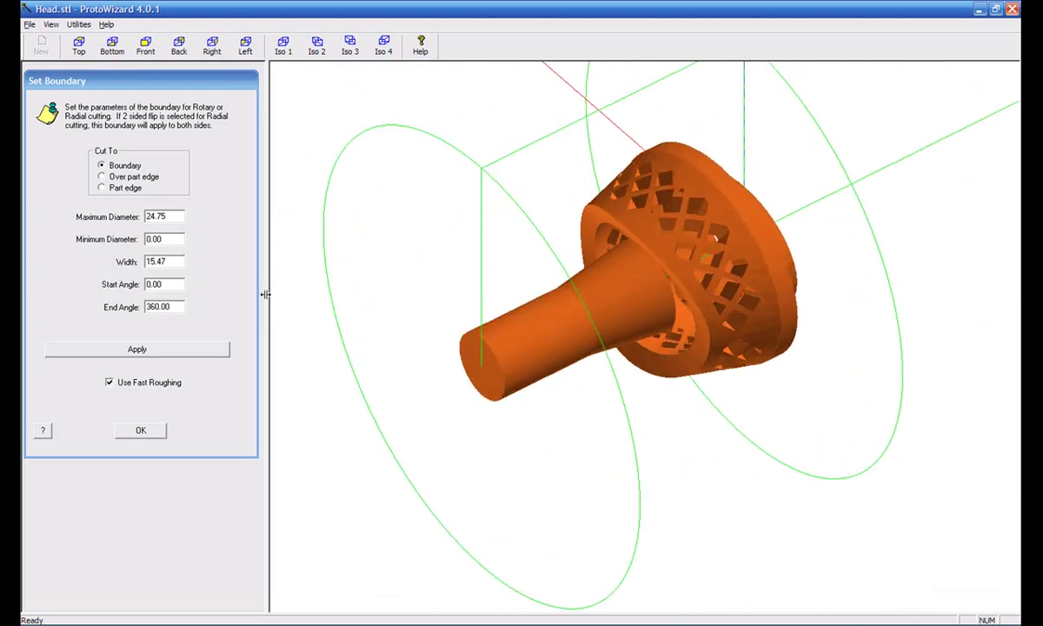
mouse_move(736, 193)
left_mouse_down()
mouse_move(759, 260)
mouse_move(688, 276)
mouse_move(722, 277)
left_mouse_up()
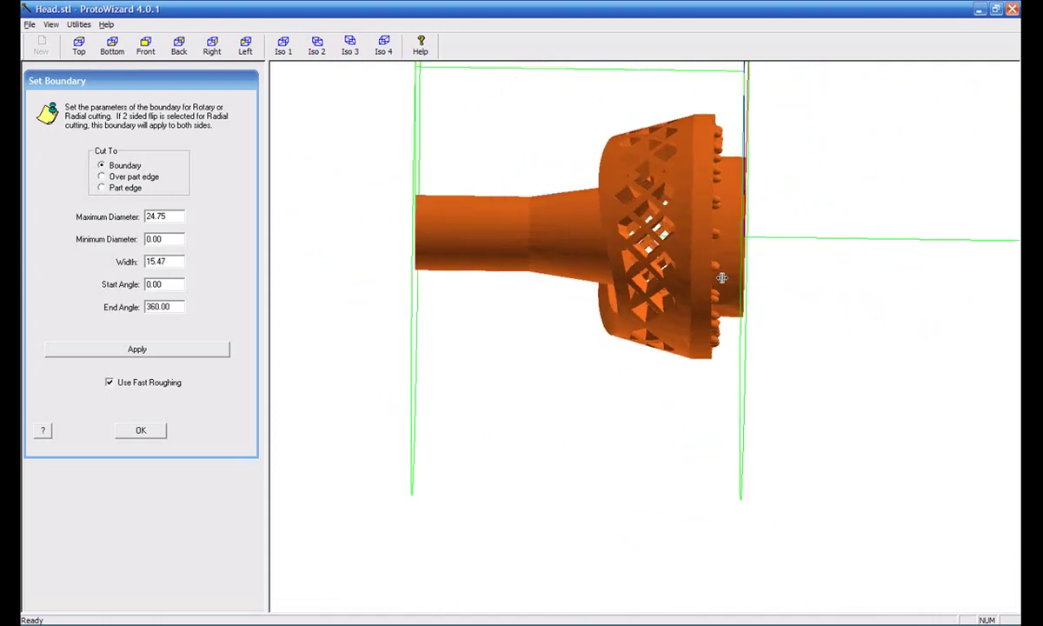
left_click_drag(721, 278, 486, 330)
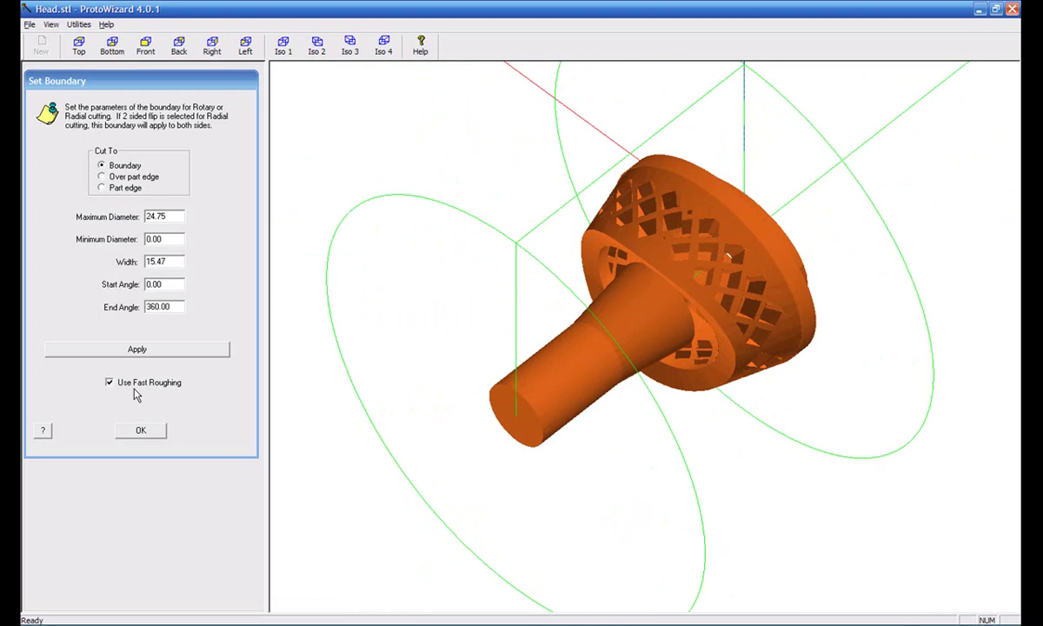
Accept the 0–360° rotary boundary and place the operation in new Program 1.
left_click(141, 430)
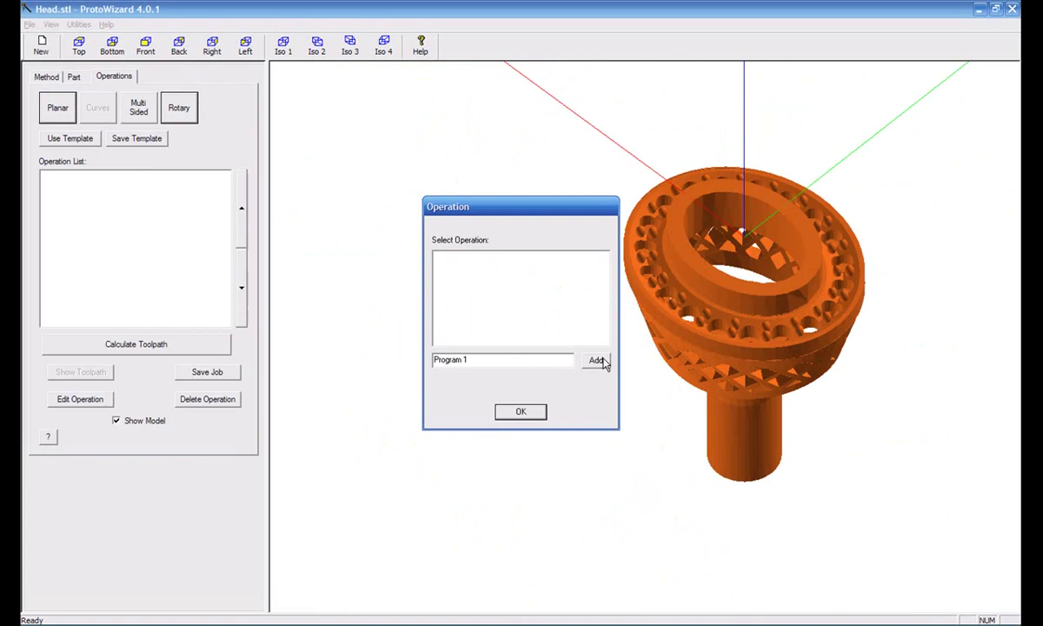
left_click(599, 361)
left_click(520, 411)
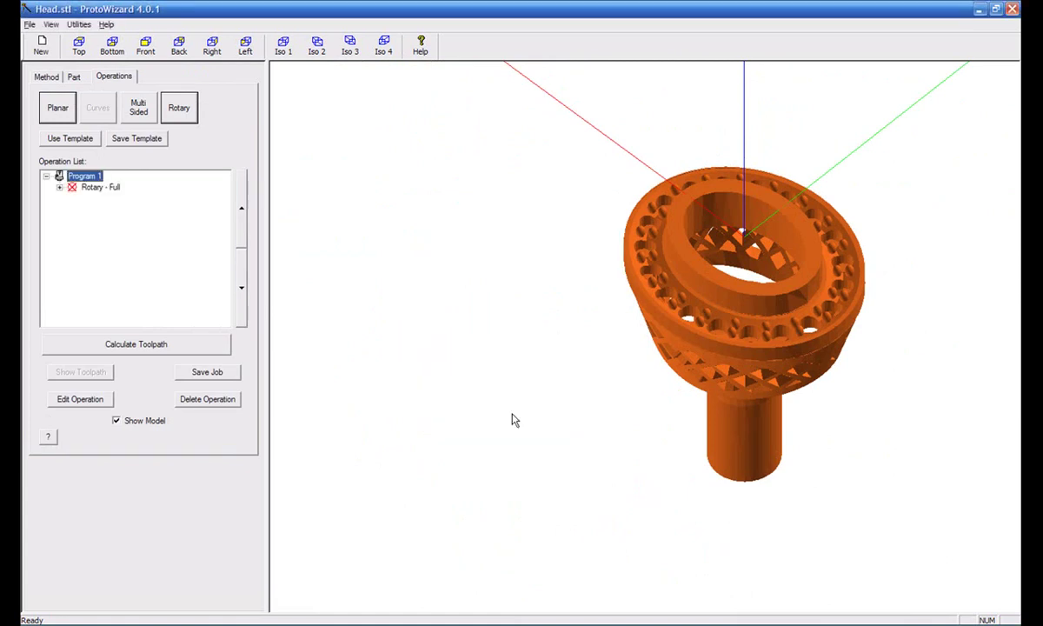
Start a multi-sided operation with the 0.005" 15° tapered mill, renaming it 'Top Down'.
left_click(139, 109)
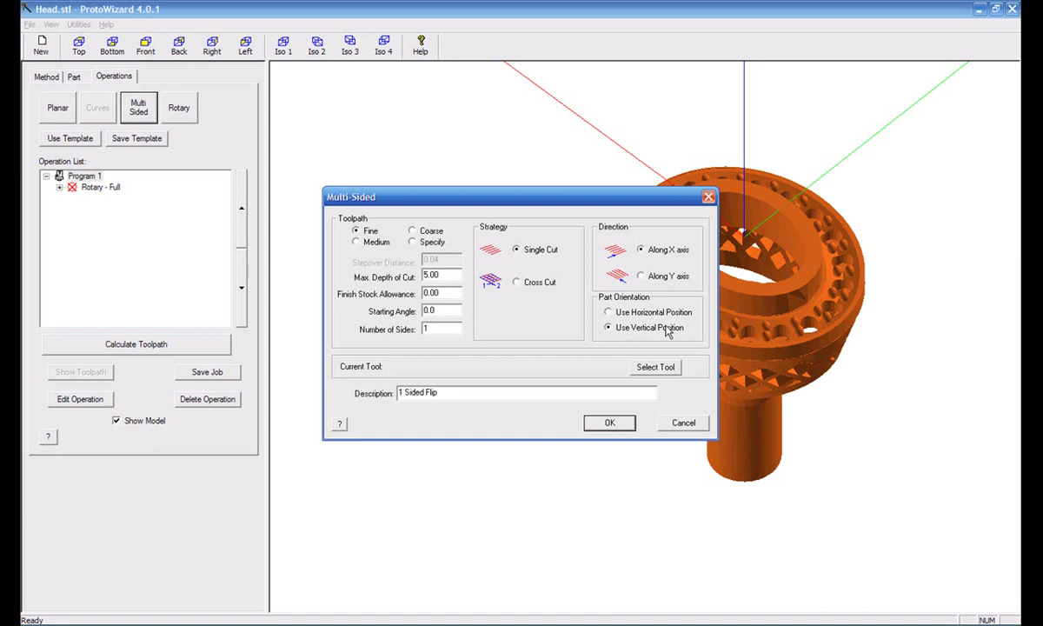
left_click(648, 368)
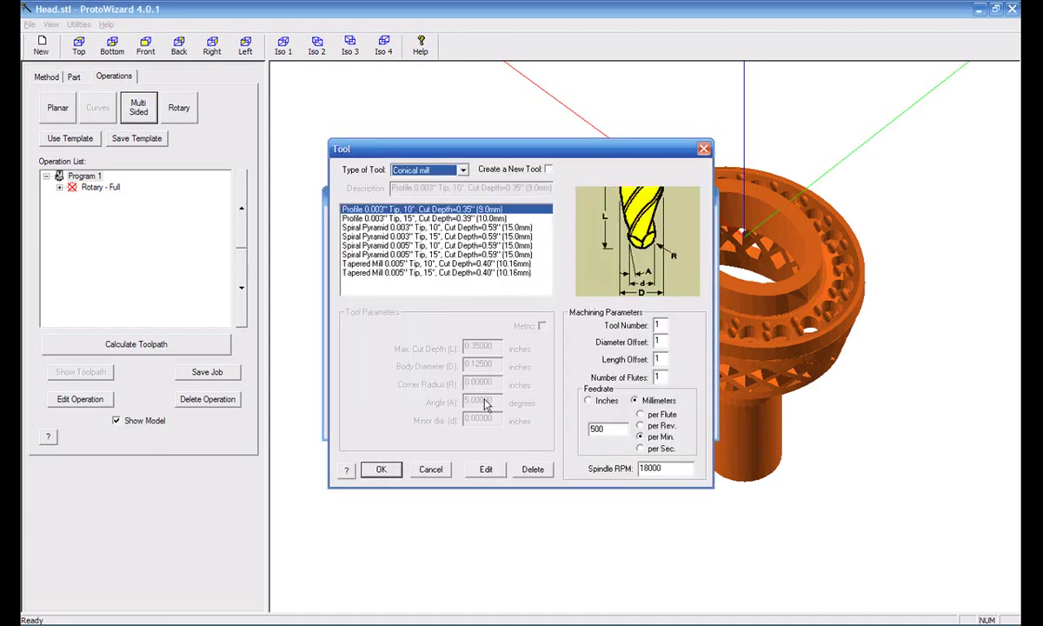
left_click(395, 272)
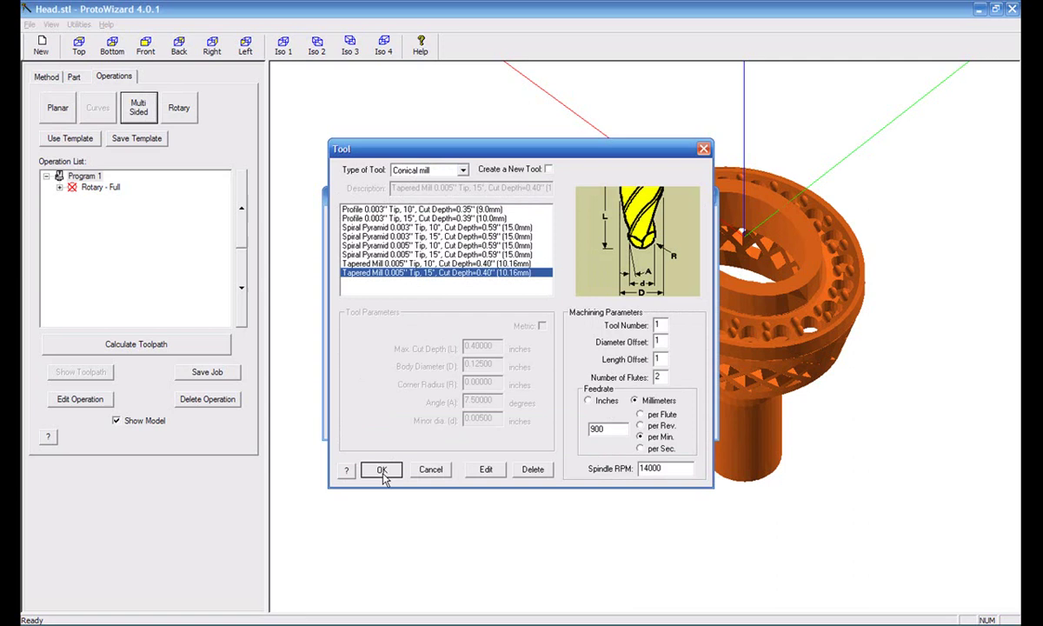
left_click(381, 469)
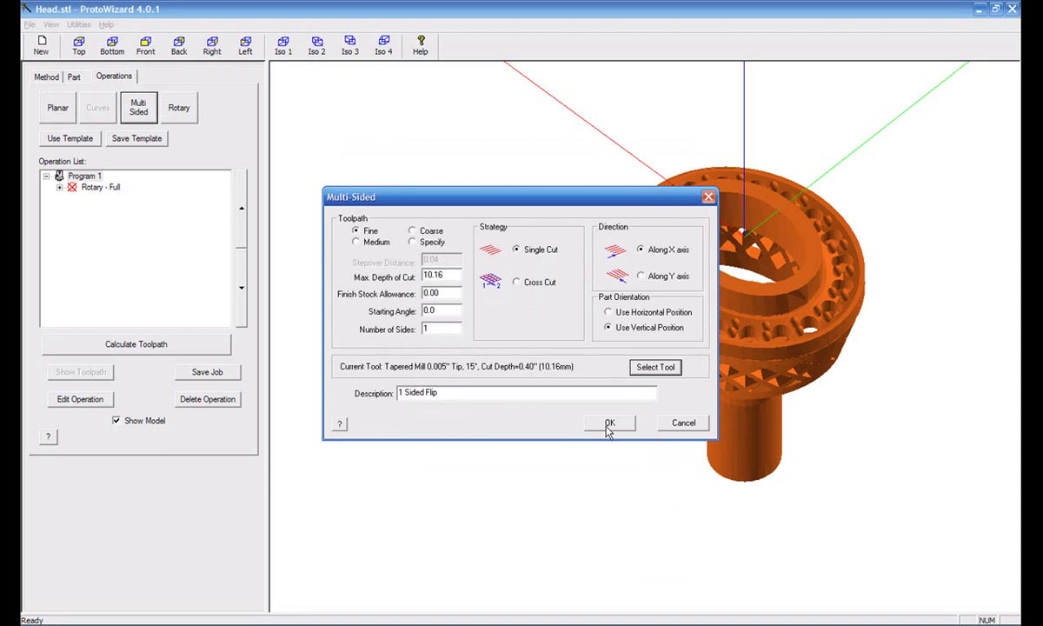
key("Tab")
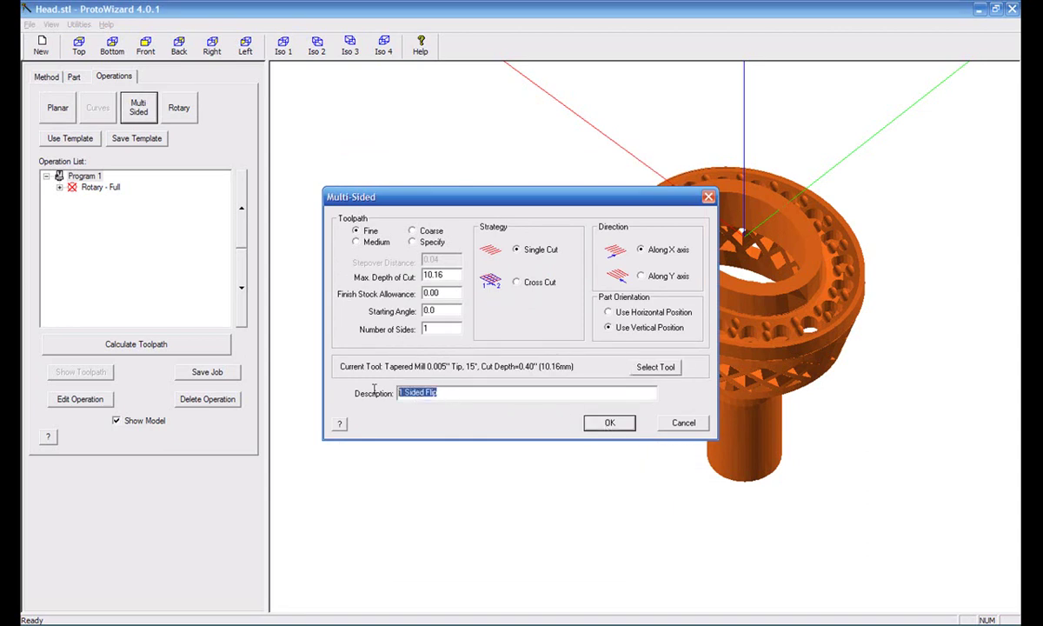
type("Top Down")
Confirm the multi-sided settings and orbit around the ring-shaped head's boundary.
left_click(614, 424)
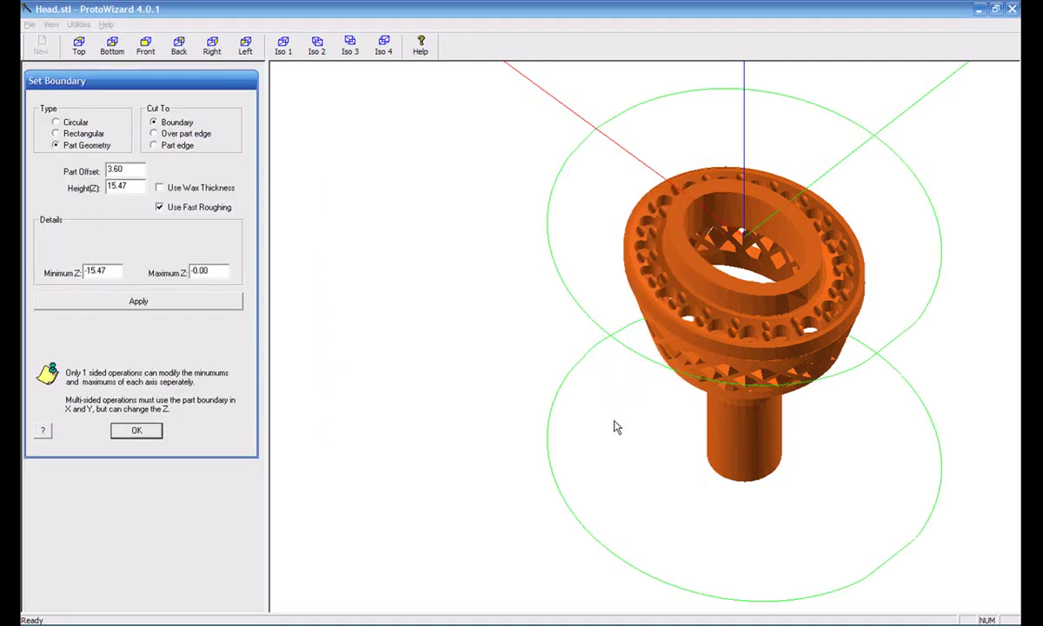
mouse_move(740, 352)
middle_mouse_down()
mouse_move(742, 434)
mouse_move(751, 272)
middle_mouse_up()
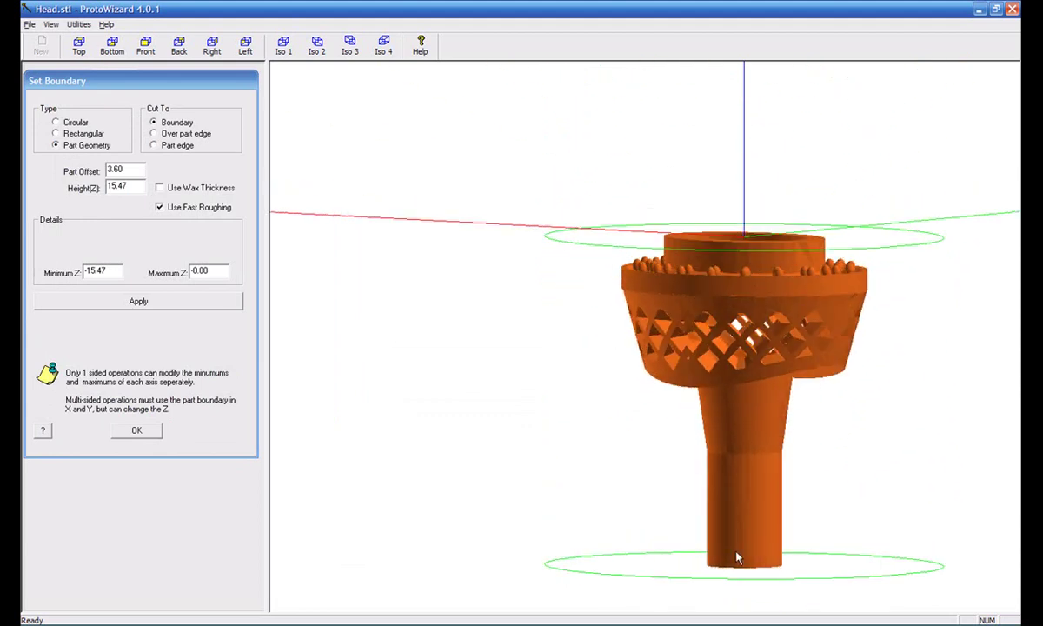
mouse_move(737, 468)
middle_mouse_down()
mouse_move(746, 360)
mouse_move(740, 440)
middle_mouse_up()
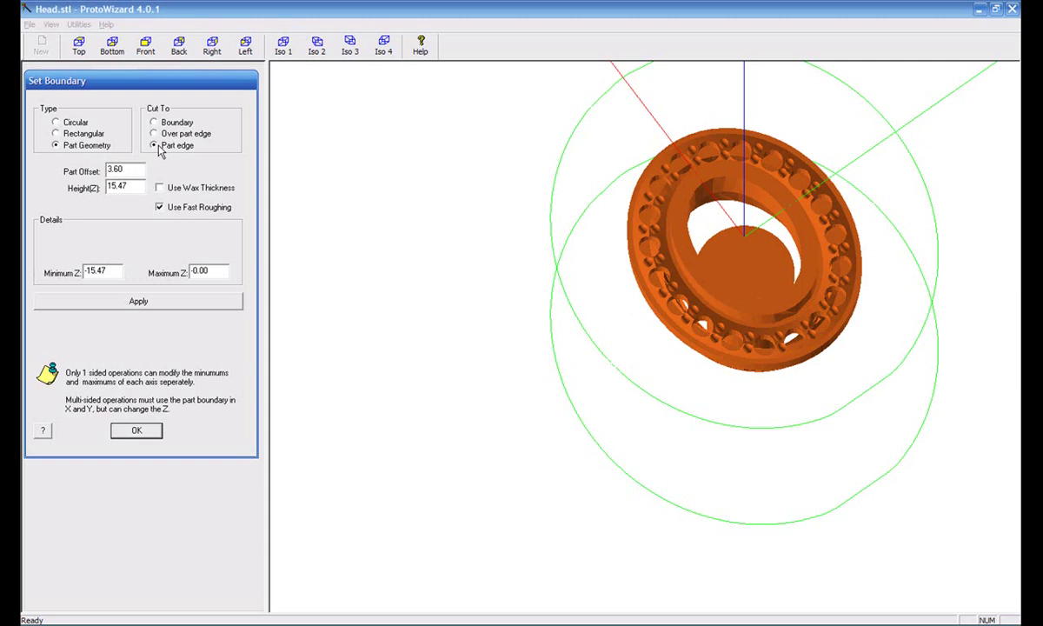
left_click_drag(499, 358, 565, 309)
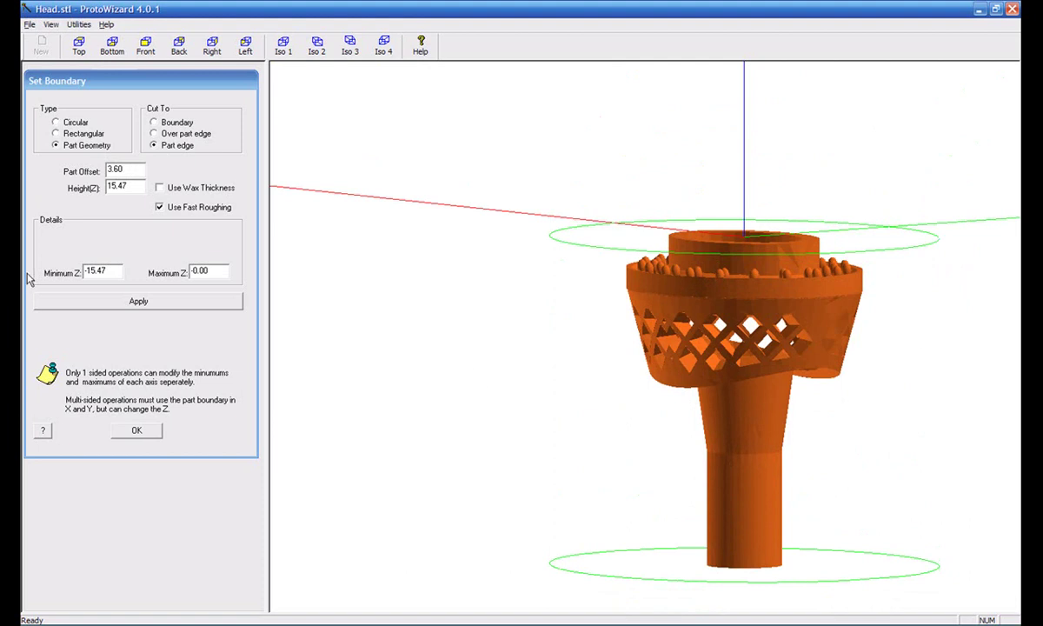
Set Minimum Z to -5.00, apply it, and check the boundary rings before finishing.
left_click_drag(112, 270, 69, 270)
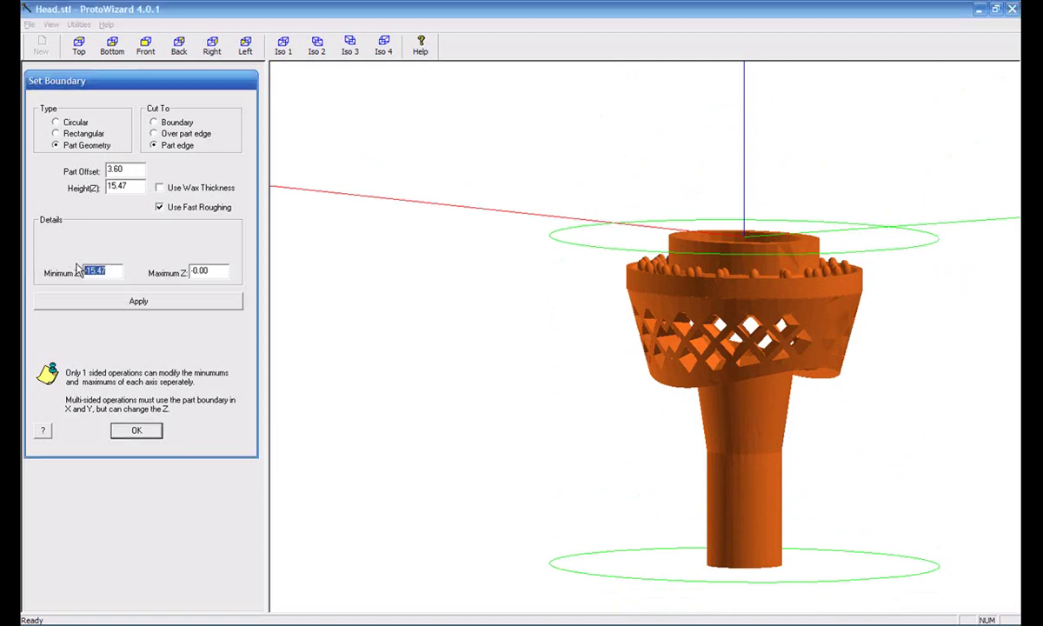
type("5")
left_click(124, 301)
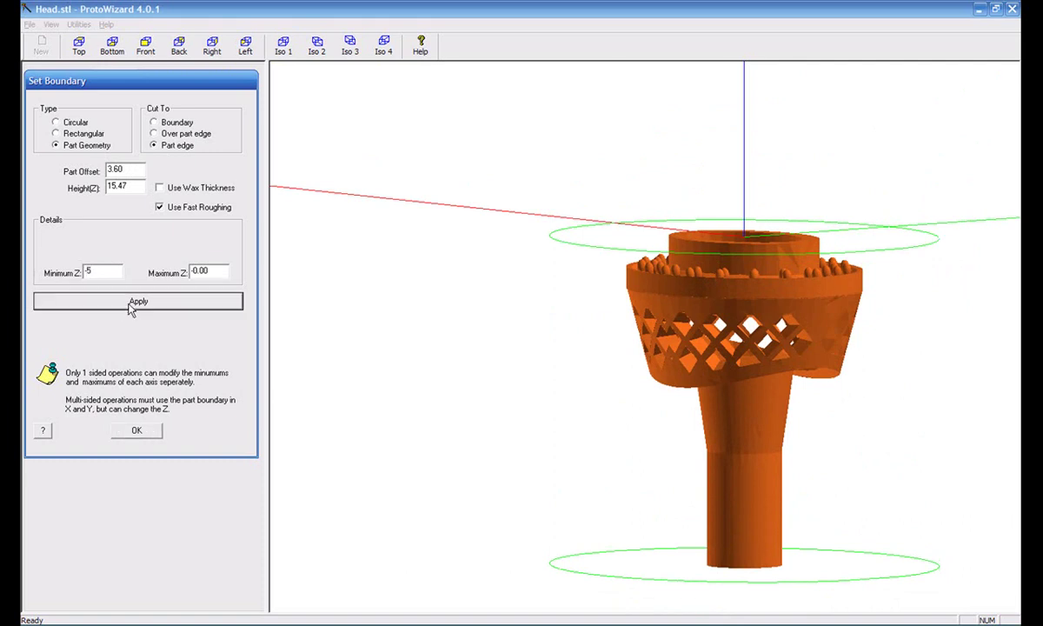
mouse_move(574, 404)
middle_mouse_down()
mouse_move(605, 474)
mouse_move(594, 524)
middle_mouse_up()
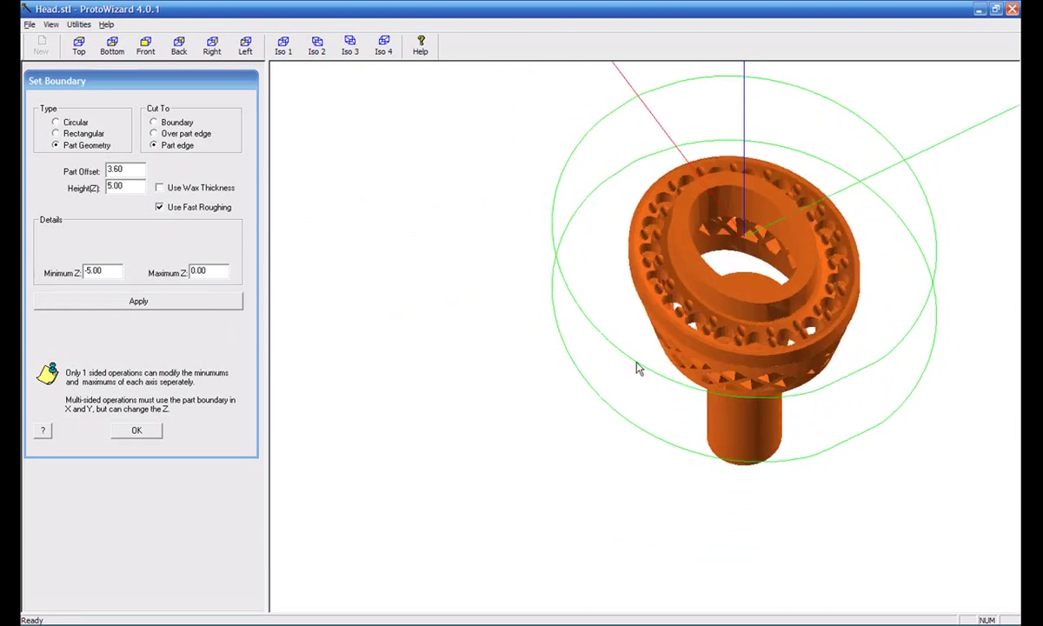
mouse_move(724, 241)
middle_mouse_down()
mouse_move(697, 296)
mouse_move(845, 293)
middle_mouse_up()
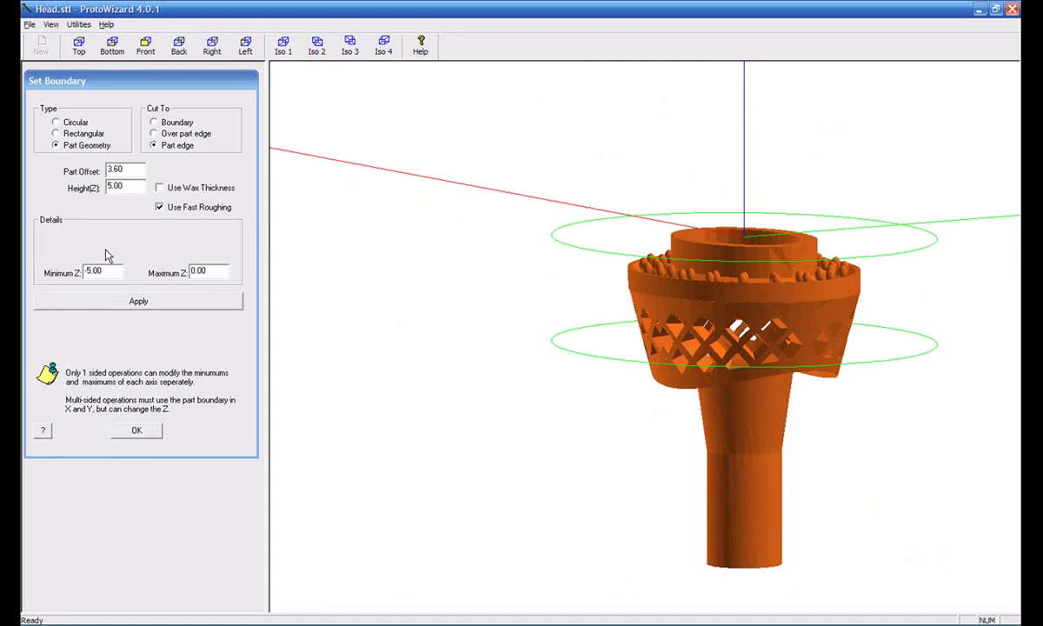
left_click_drag(772, 304, 777, 352)
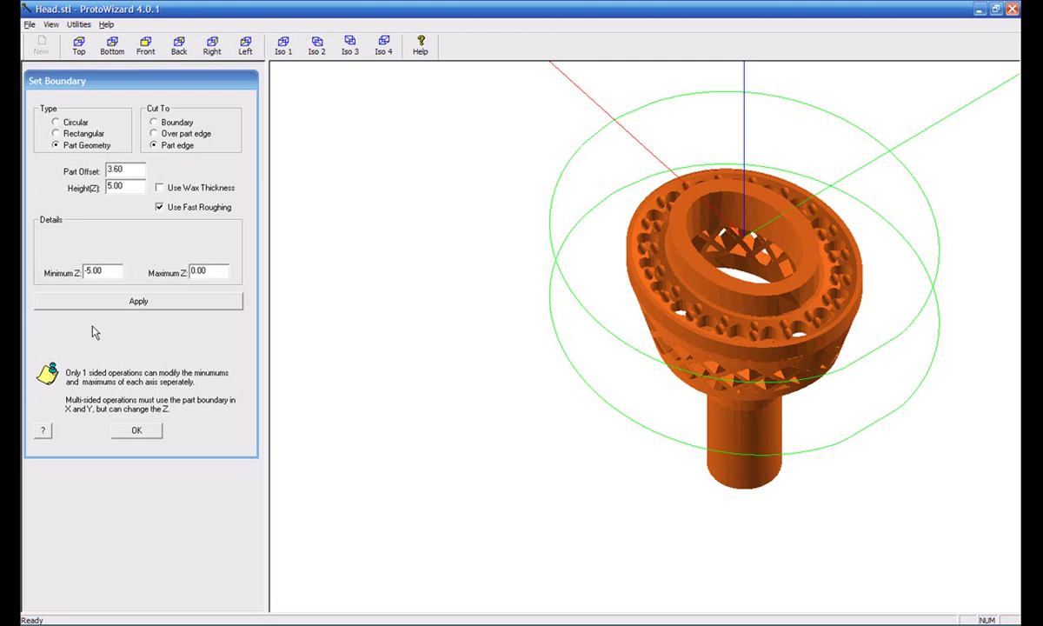
left_click(135, 432)
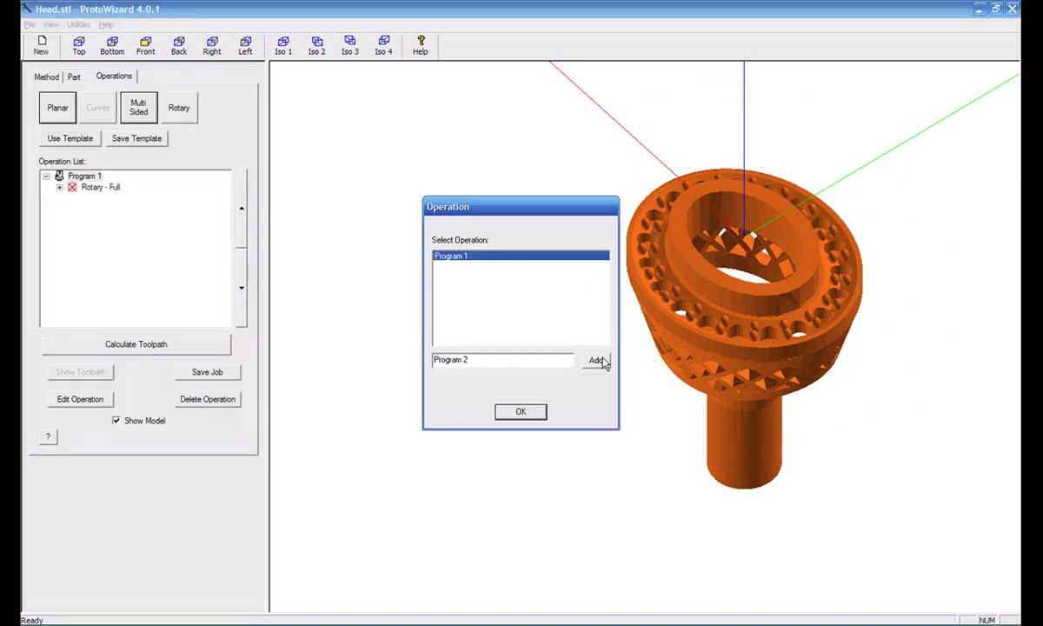
Add Program 2 for the flip, calculate all toolpaths, and display the Rotary - Full toolpath.
left_click(596, 361)
left_click(522, 412)
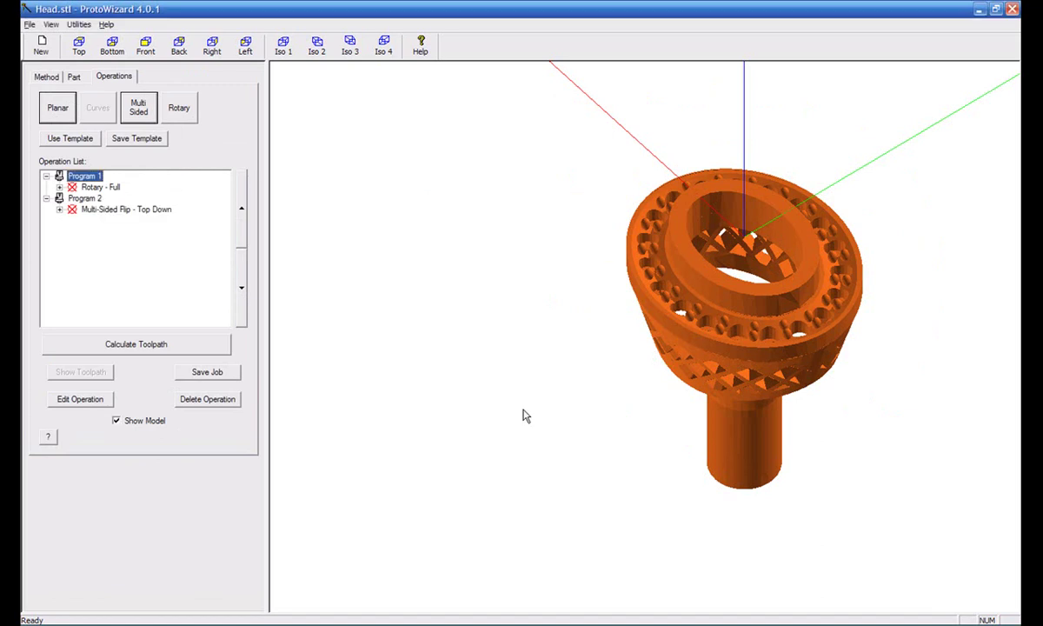
left_click(102, 347)
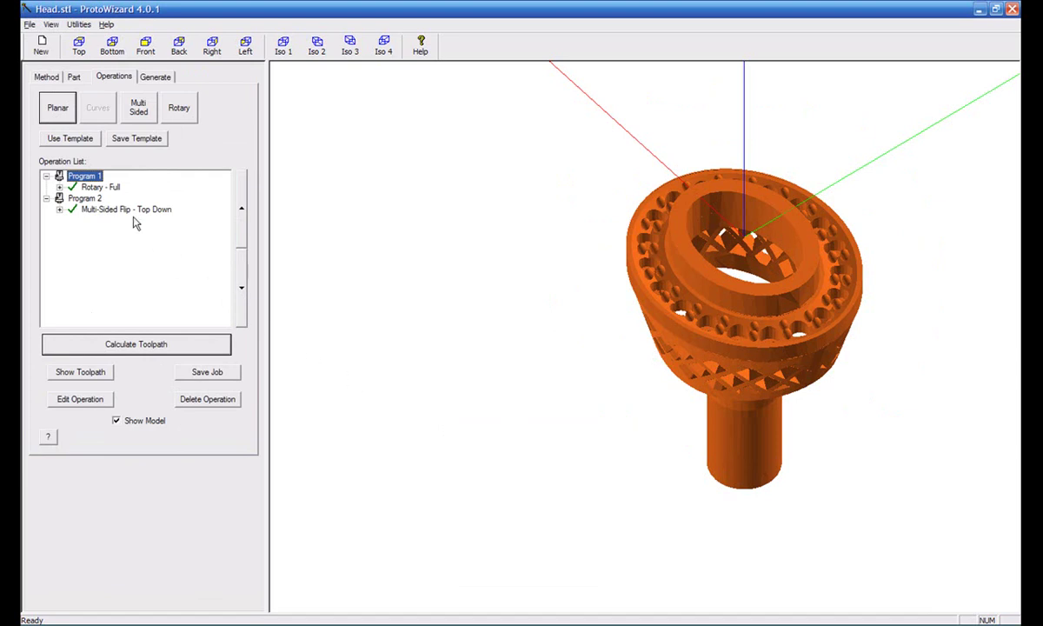
left_click(112, 187)
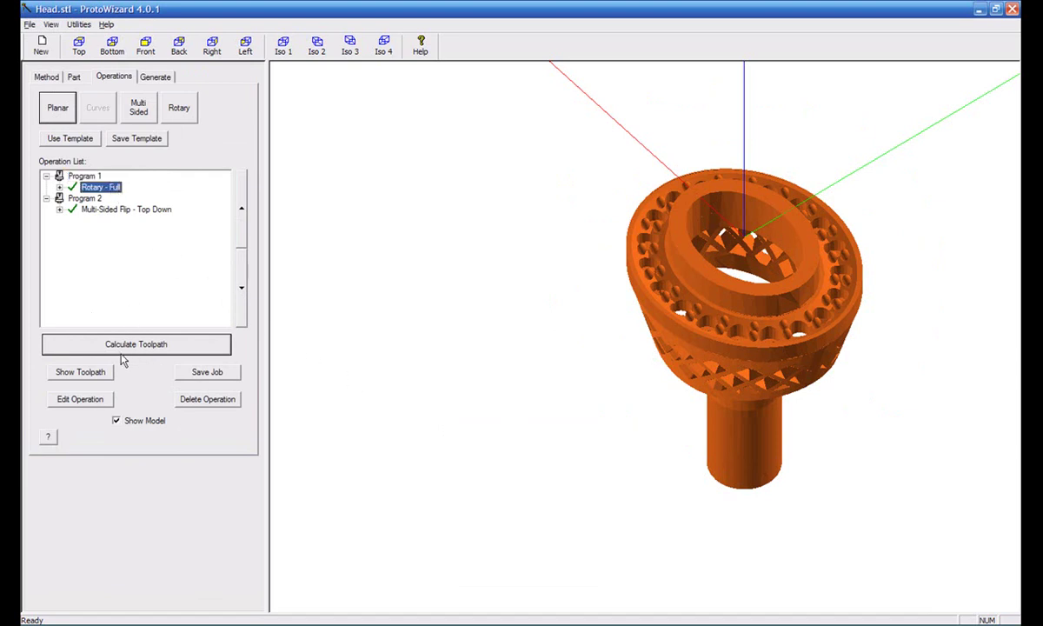
left_click(91, 371)
mouse_move(517, 484)
left_mouse_down()
mouse_move(487, 409)
mouse_move(611, 368)
mouse_move(664, 372)
left_mouse_up()
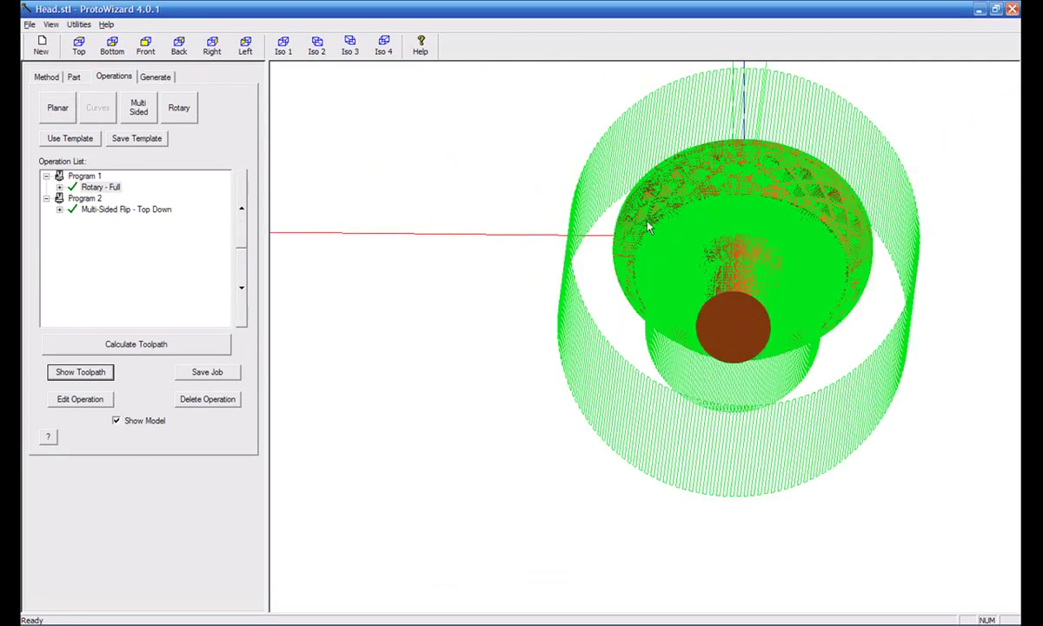
left_click_drag(843, 352, 798, 360)
left_click_drag(817, 323, 769, 397)
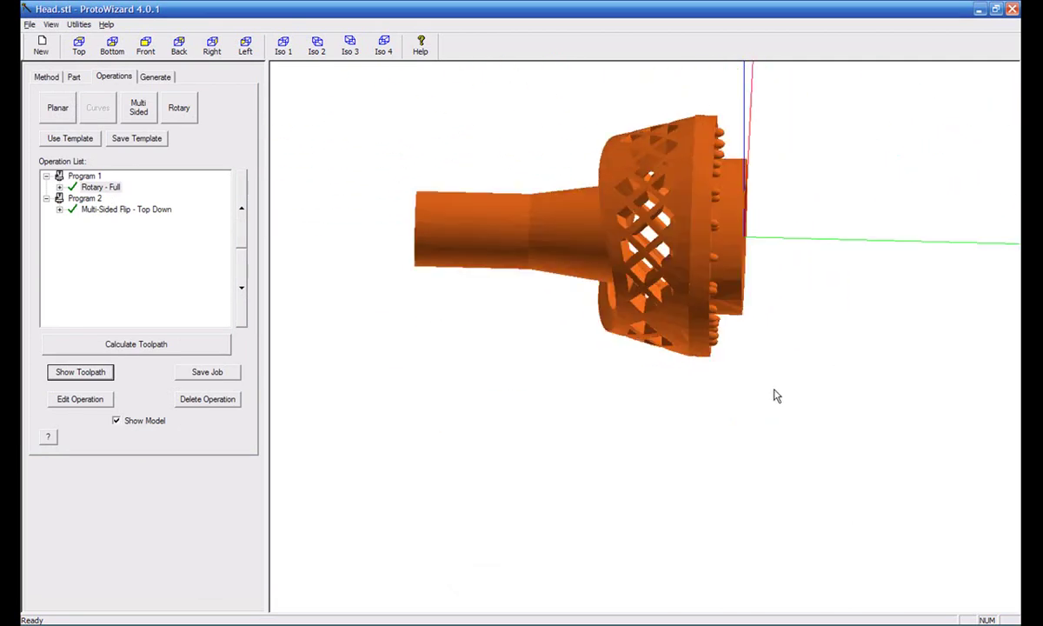
left_click_drag(686, 391, 768, 395)
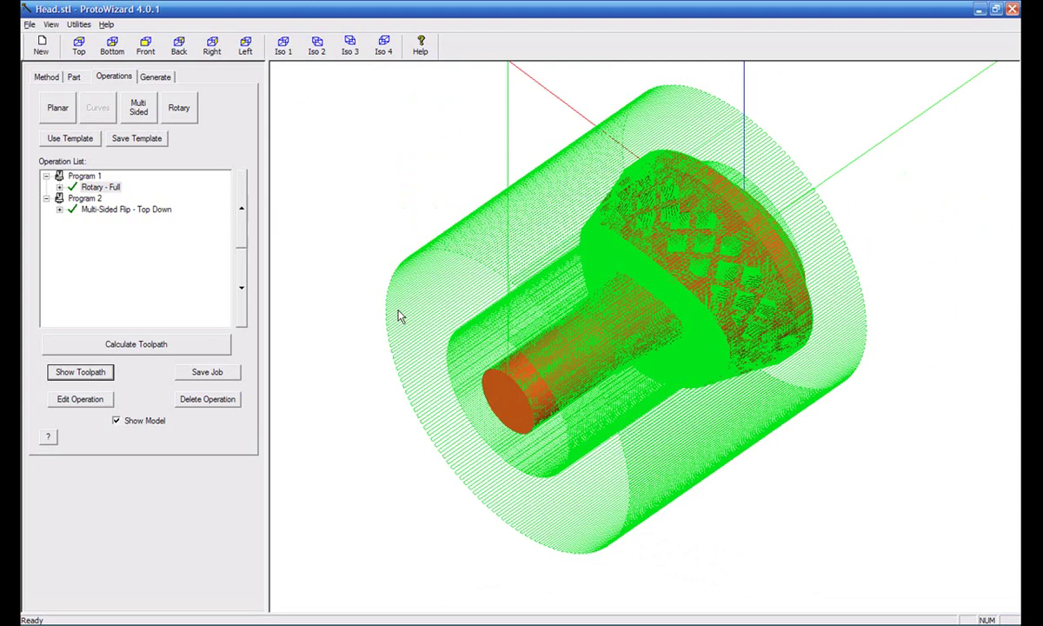
left_click_drag(432, 271, 475, 232)
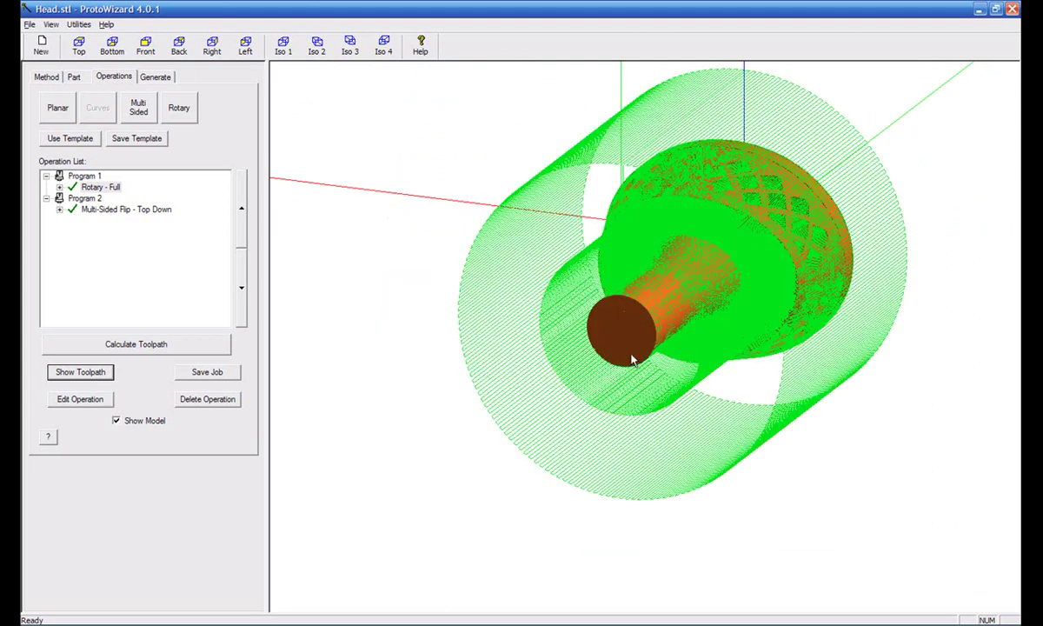
mouse_move(684, 350)
left_mouse_down()
mouse_move(689, 333)
mouse_move(640, 338)
left_mouse_up()
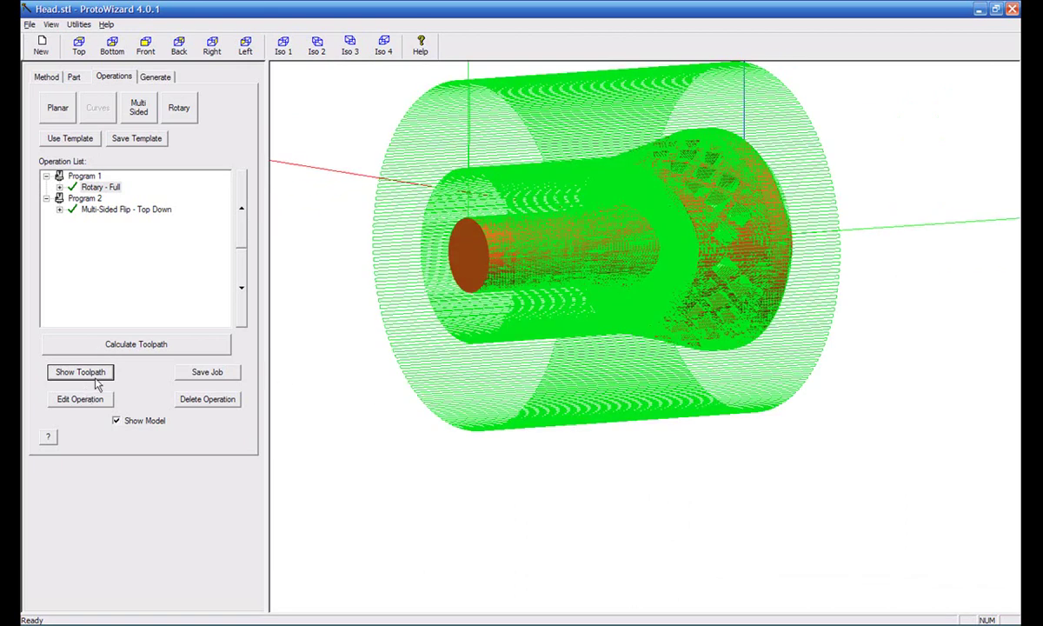
left_click(124, 208)
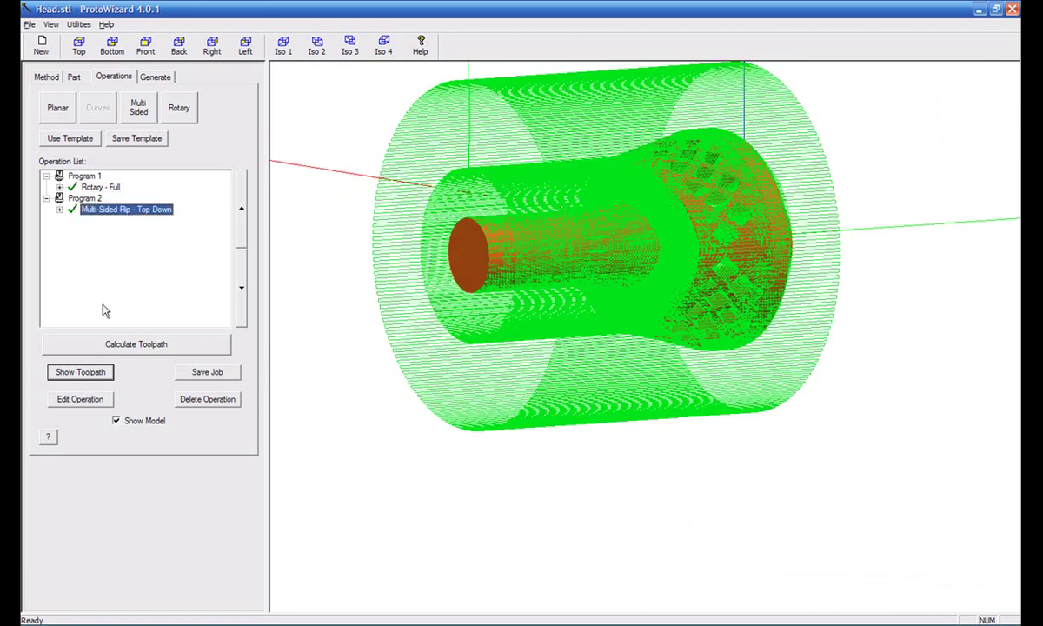
Show the Top Down toolpath and orbit to inspect it over the head's top.
left_click(85, 375)
mouse_move(500, 365)
left_mouse_down()
mouse_move(515, 426)
mouse_move(573, 373)
left_mouse_up()
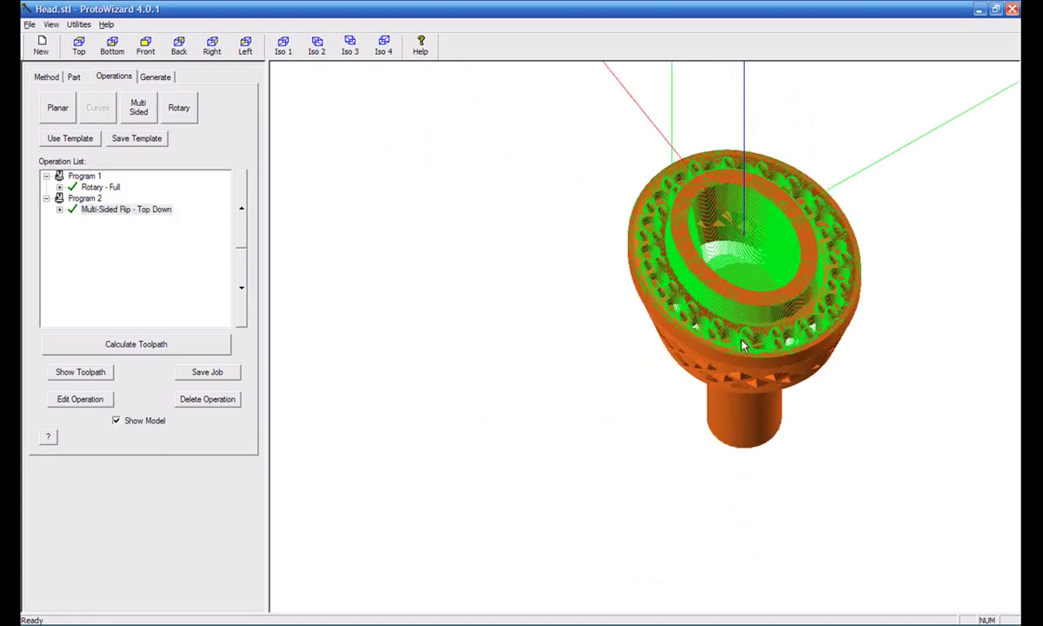
mouse_move(729, 351)
left_mouse_down()
mouse_move(617, 292)
mouse_move(754, 323)
mouse_move(696, 283)
mouse_move(676, 312)
left_mouse_up()
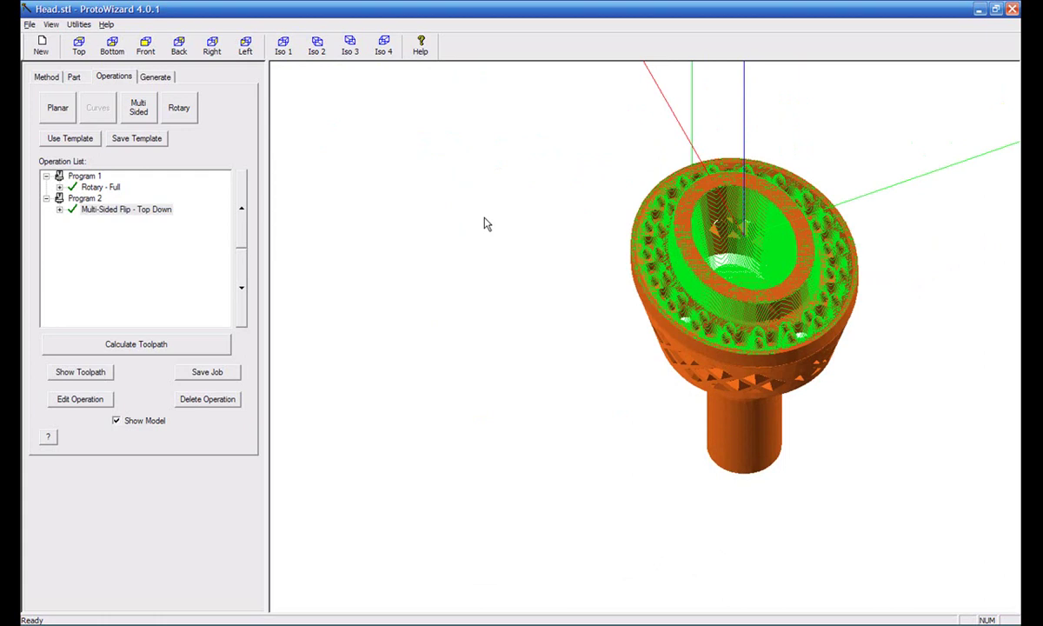
left_click_drag(532, 278, 577, 225)
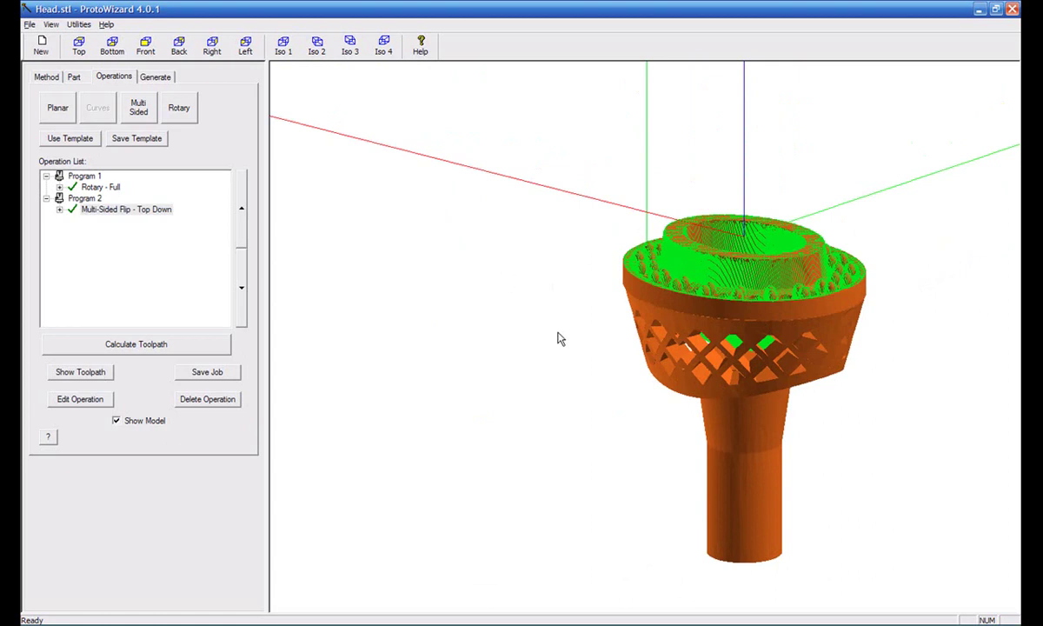
left_click_drag(861, 395, 843, 447)
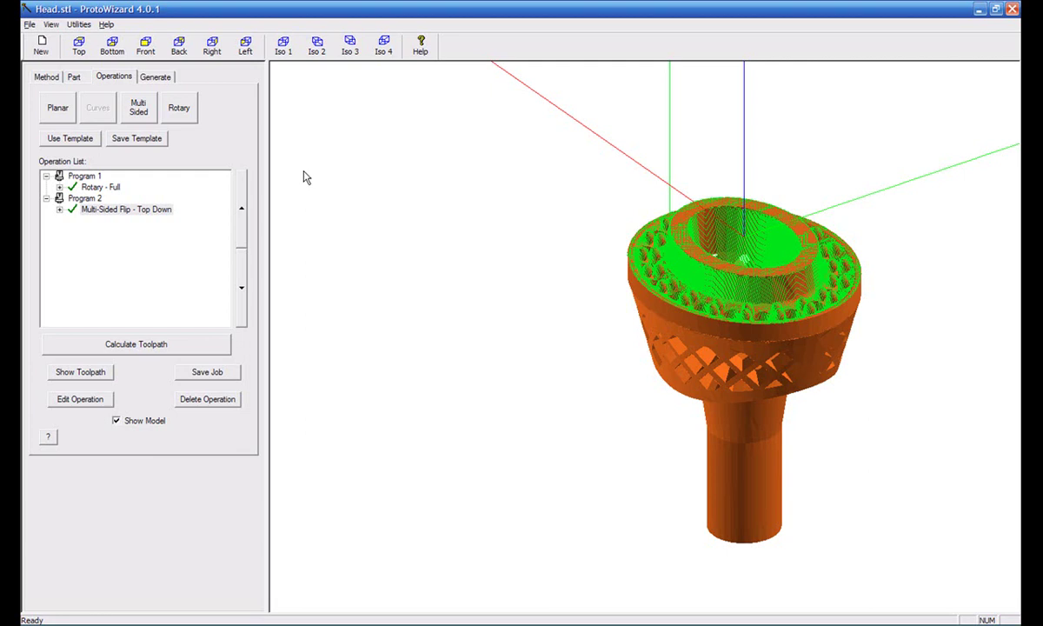
left_click(148, 75)
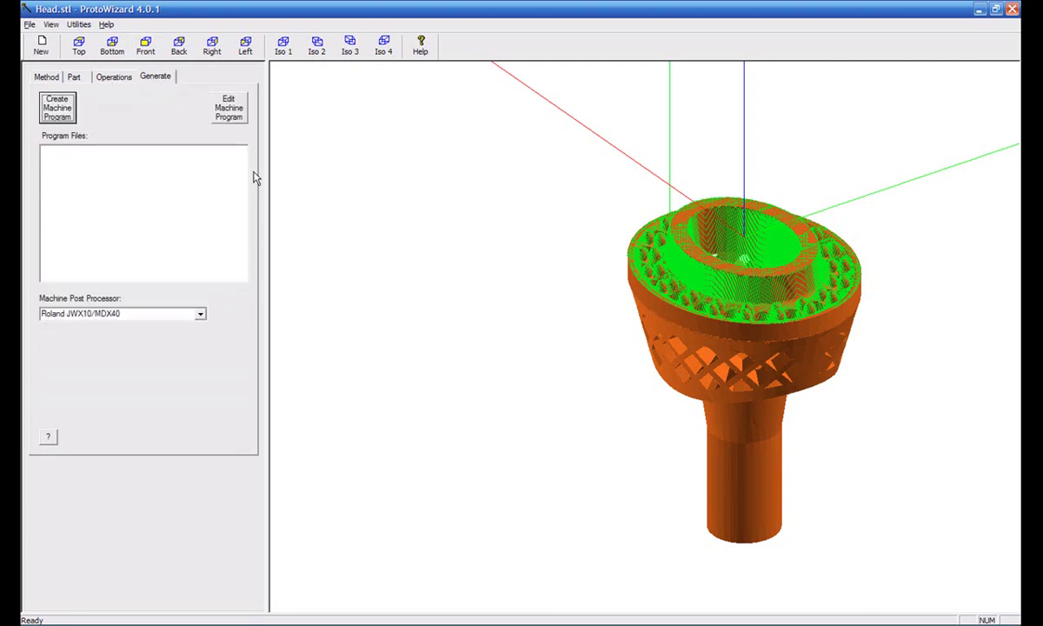